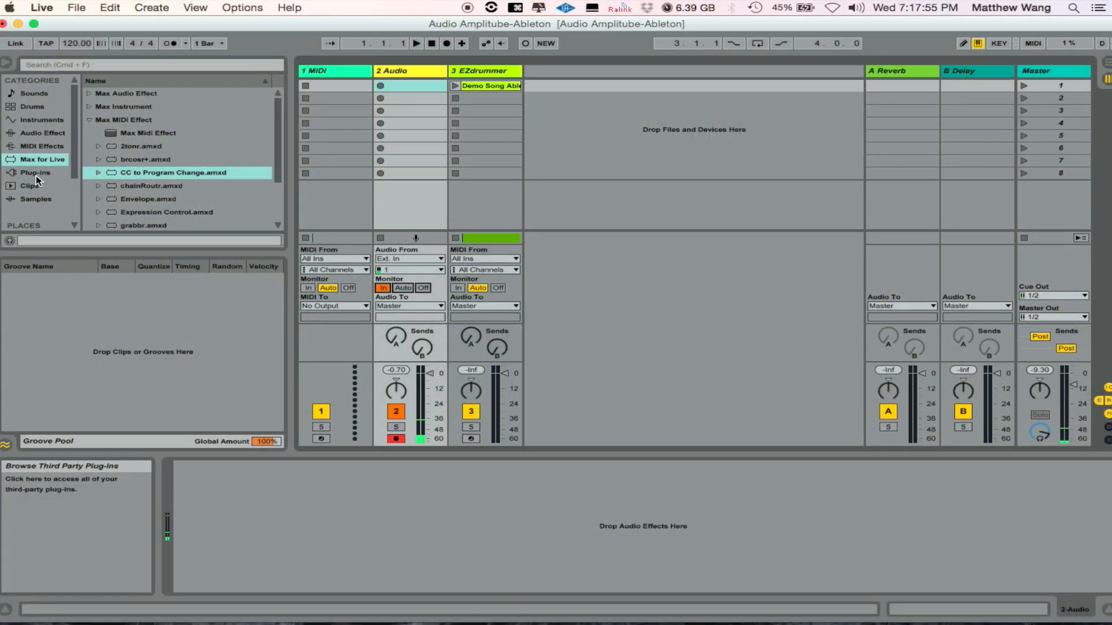
# Load AmpliTube 4 on the audio track and step through its Live Settings Basic presets from Clean to Lead
pyautogui.click(36, 174)
pyautogui.click(134, 212)
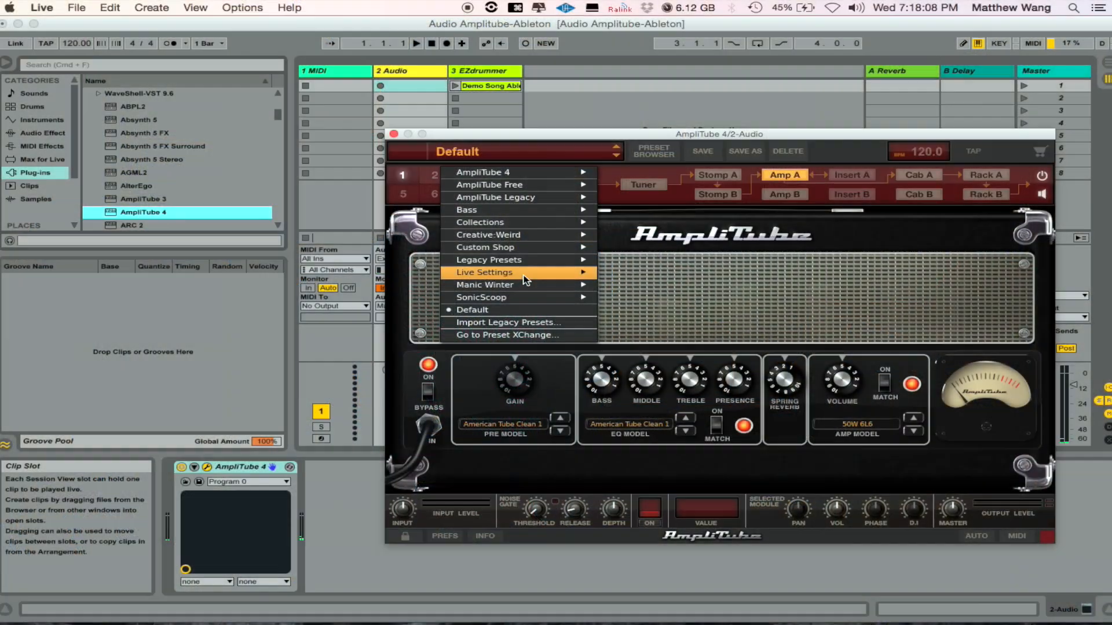
pyautogui.moveTo(524, 280)
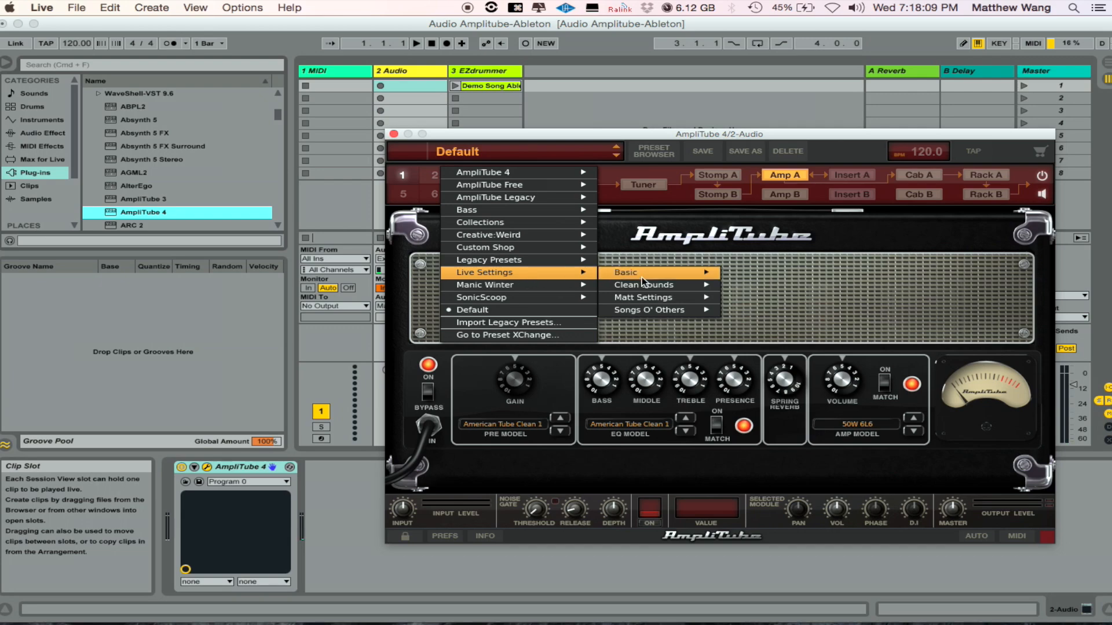
pyautogui.moveTo(656, 278)
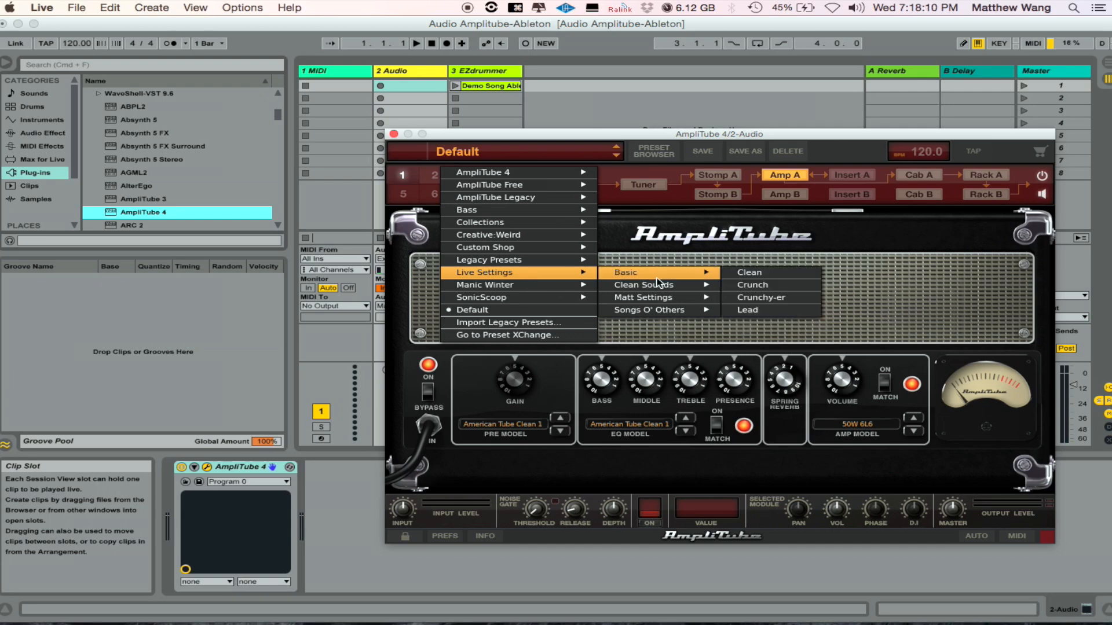
pyautogui.click(750, 273)
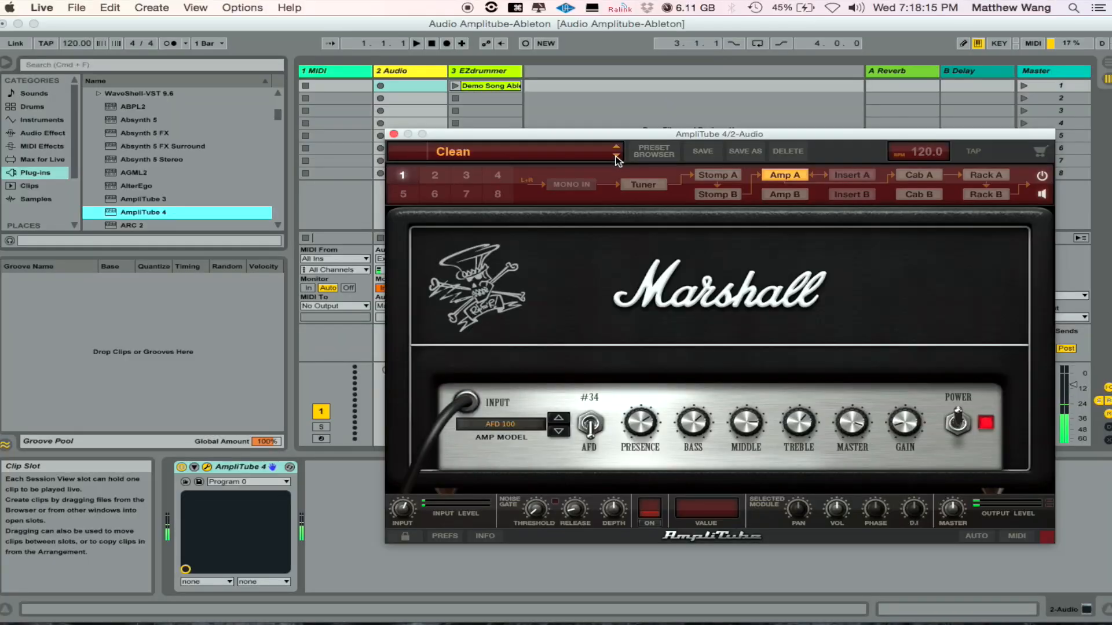
pyautogui.click(617, 156)
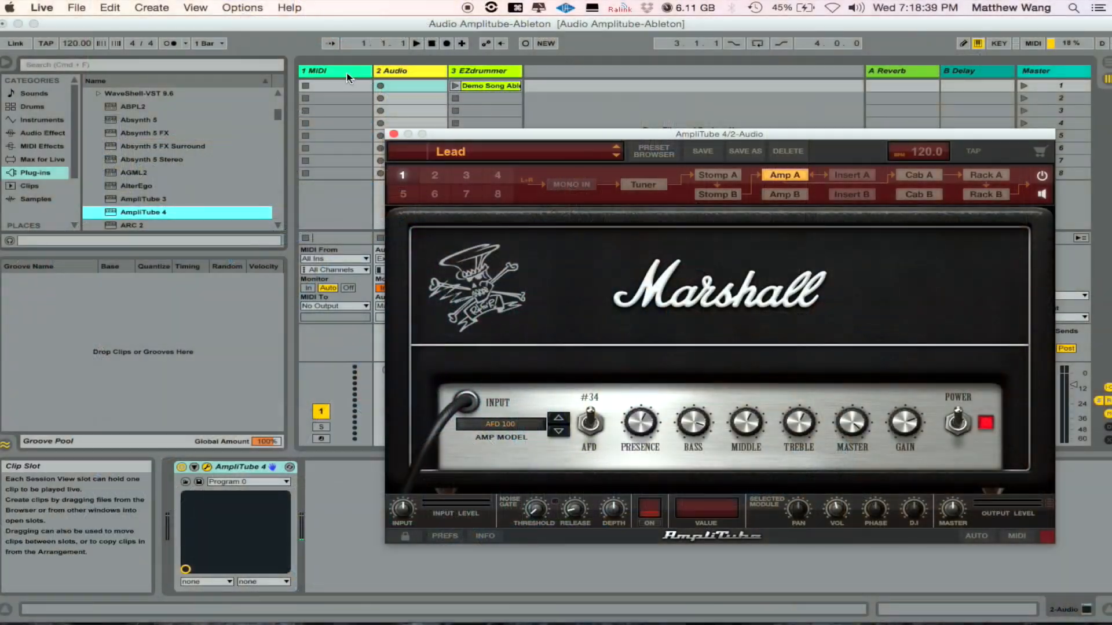
# Rename the MIDI track as Amplitube PC
pyautogui.click(333, 76)
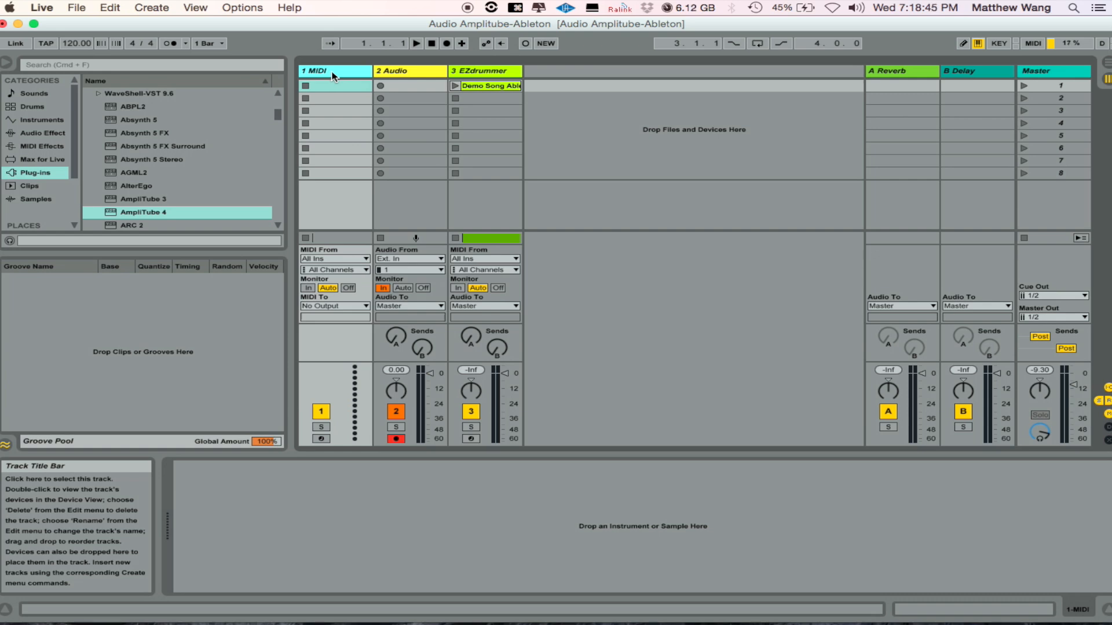
pyautogui.press('super+r')
pyautogui.write('A')
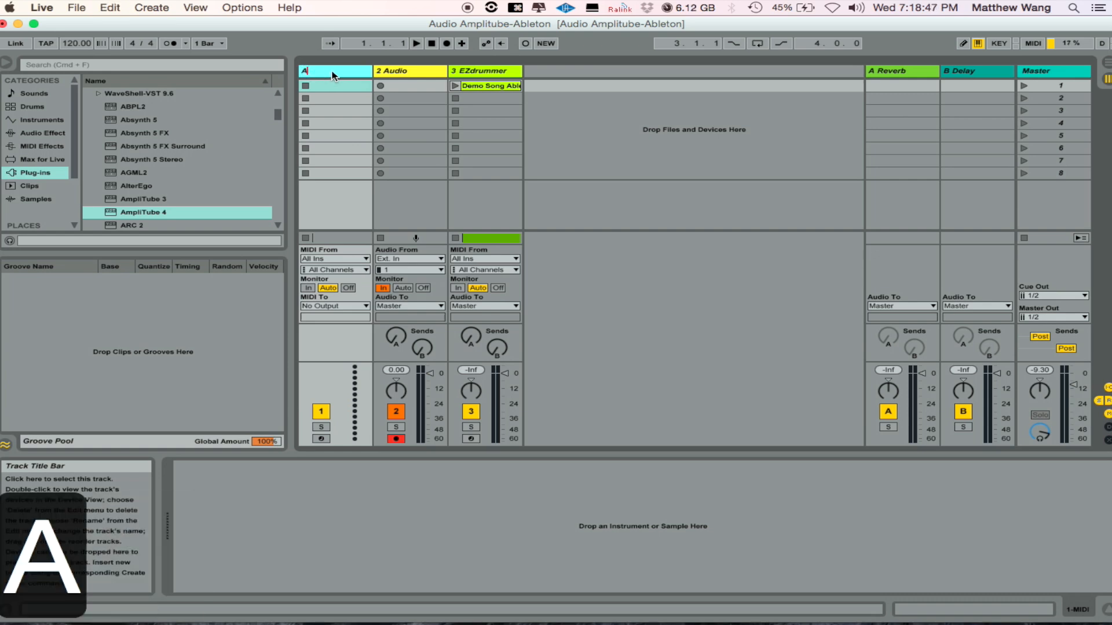
pyautogui.write('mplitube')
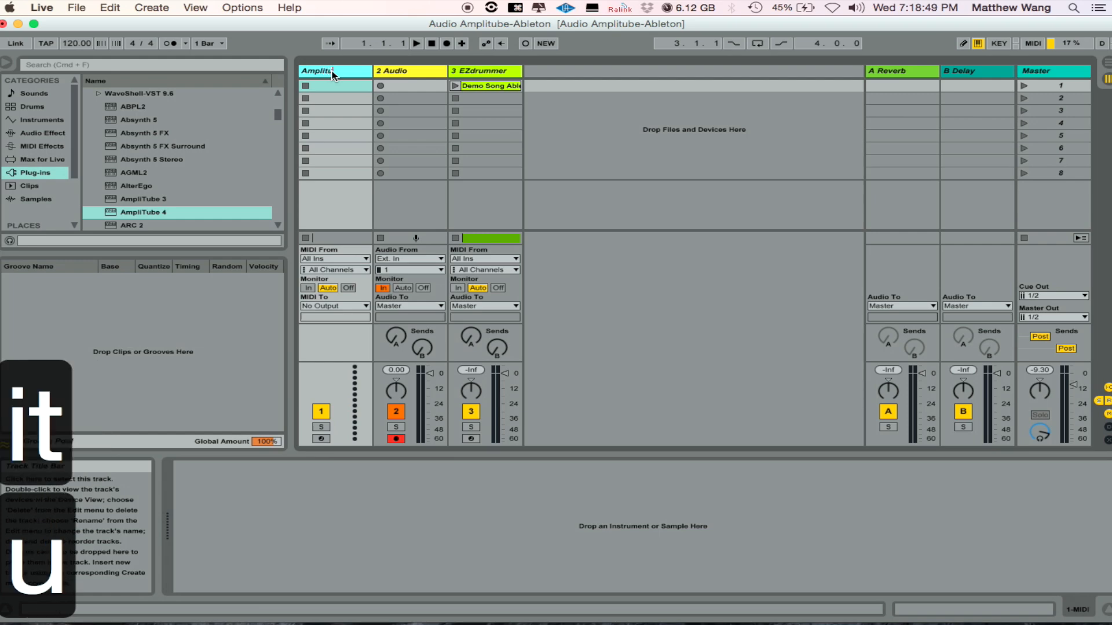
pyautogui.write(' P')
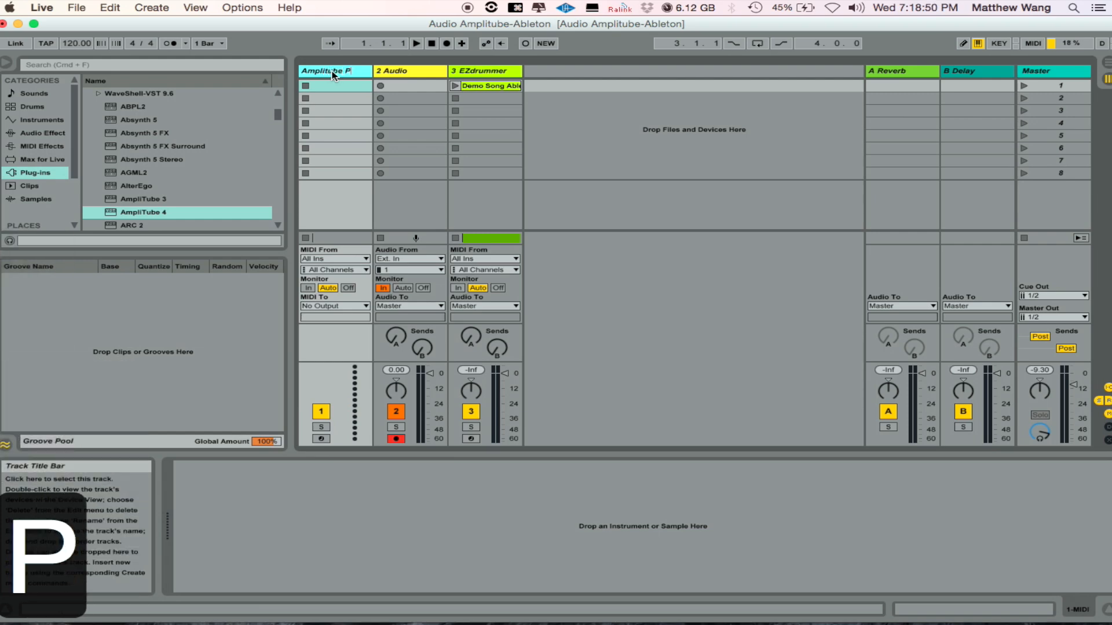
pyautogui.write('C')
pyautogui.press('Return')
pyautogui.press('Tab')
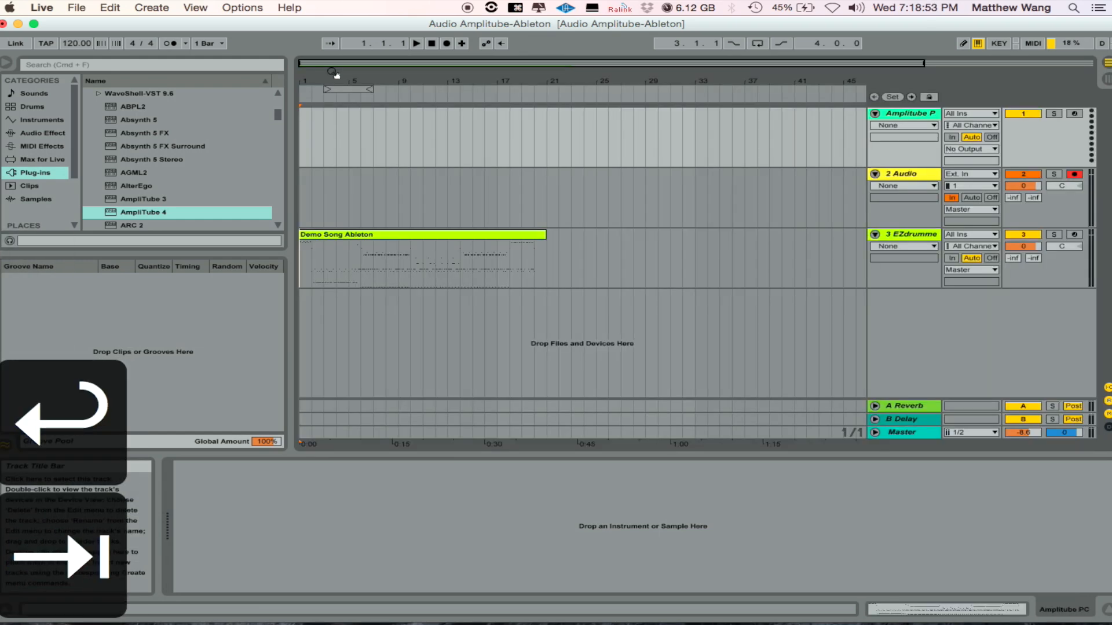
pyautogui.press('Tab')
# Rename the audio track that hosts AmpliTube 4 as Amplitube
pyautogui.click(396, 72)
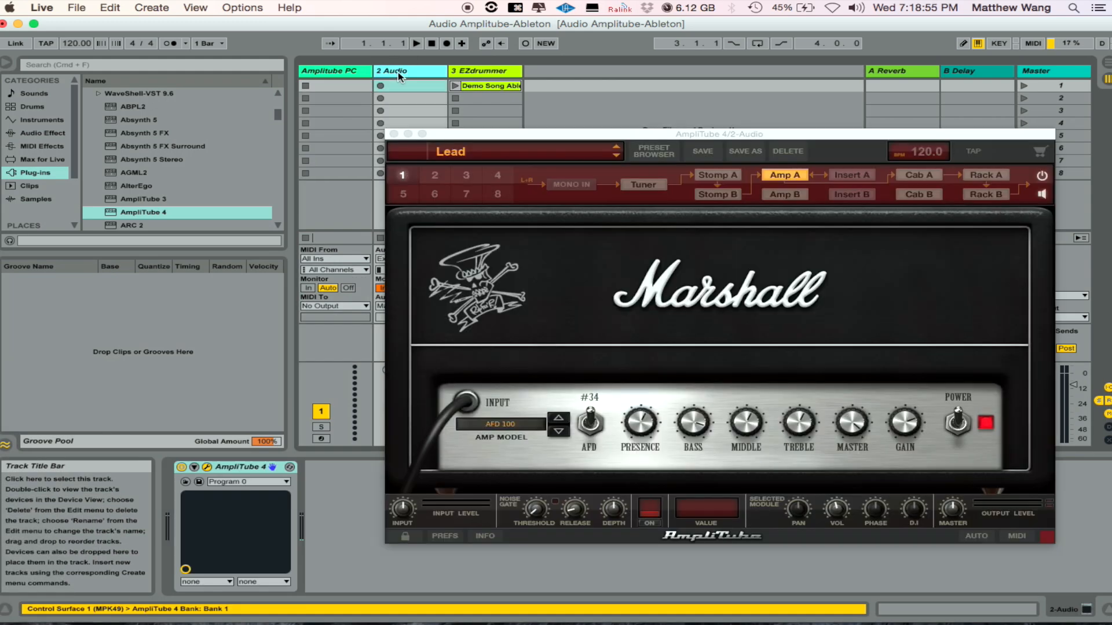
pyautogui.press('cmd+r')
pyautogui.write('Amp')
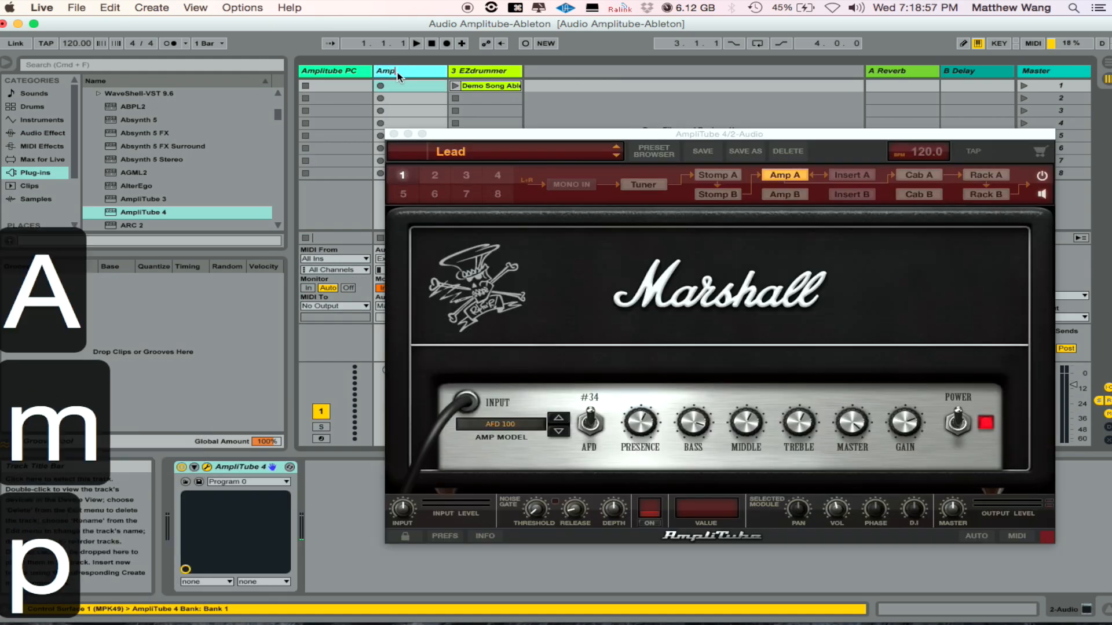
pyautogui.write('litube')
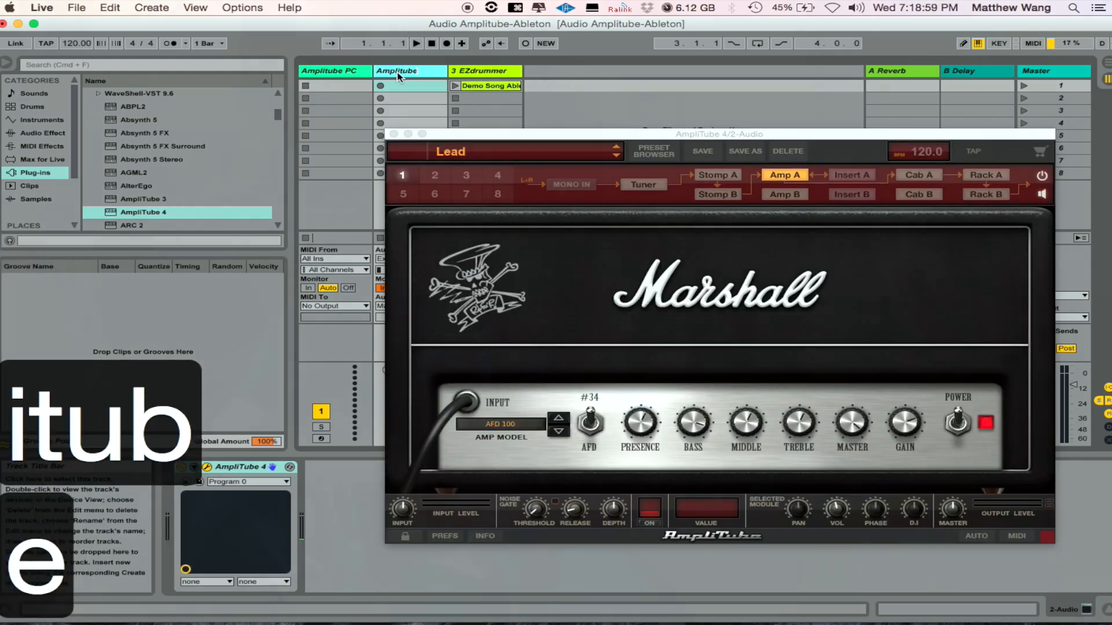
pyautogui.press('Return')
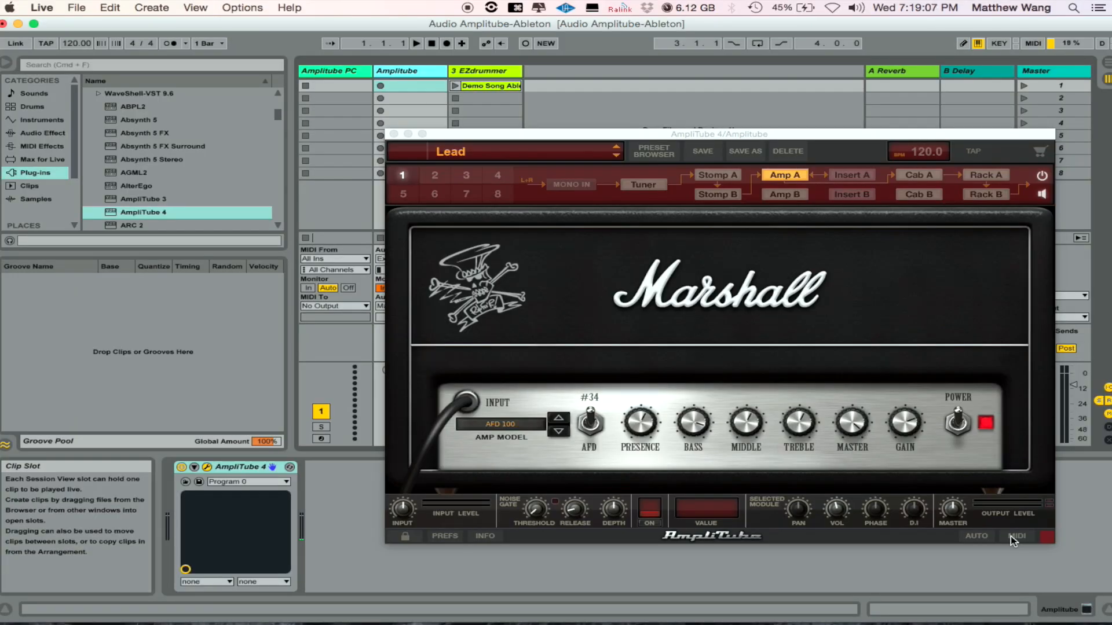
# In AmpliTube's MIDI control settings, assign the Crunch preset from Live Settings Basic to program change 000
pyautogui.click(1010, 537)
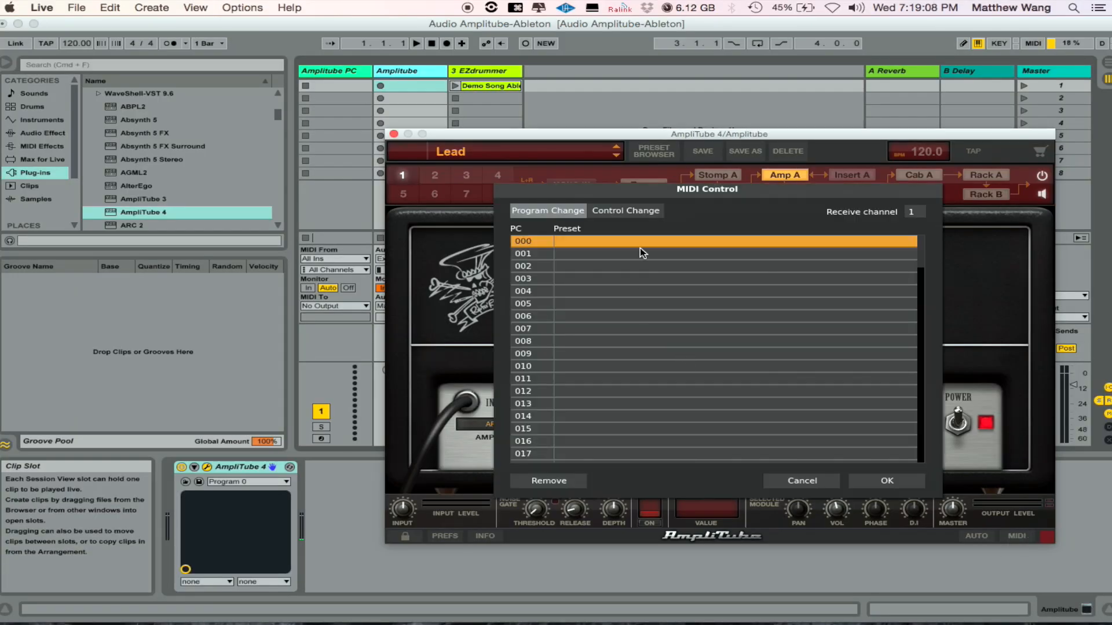
pyautogui.click(634, 212)
pyautogui.click(572, 214)
pyautogui.click(595, 242)
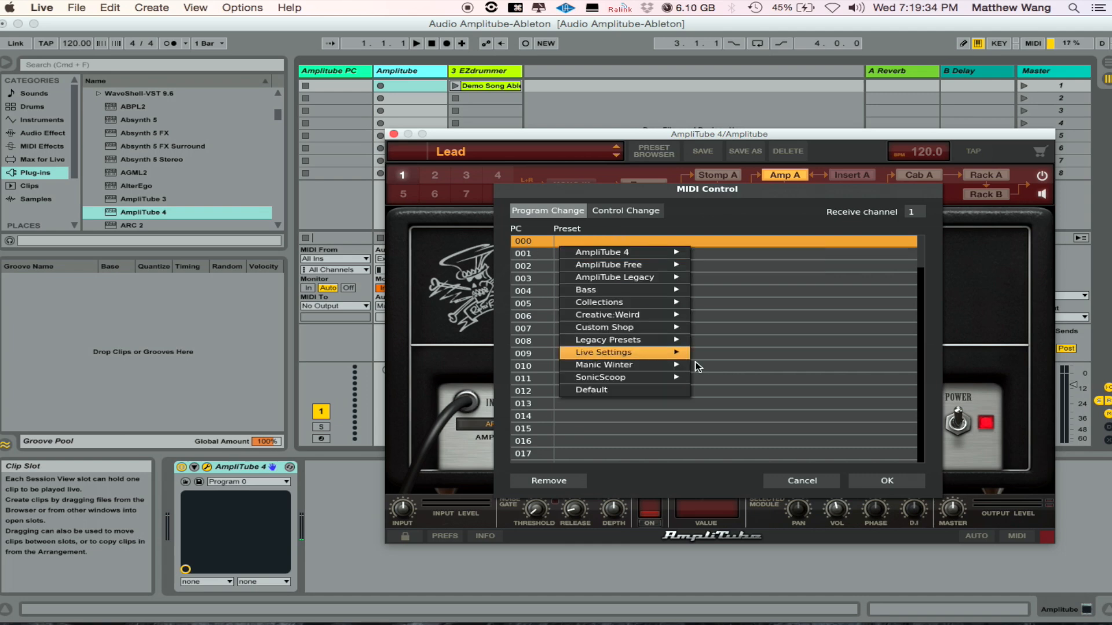
pyautogui.moveTo(666, 358)
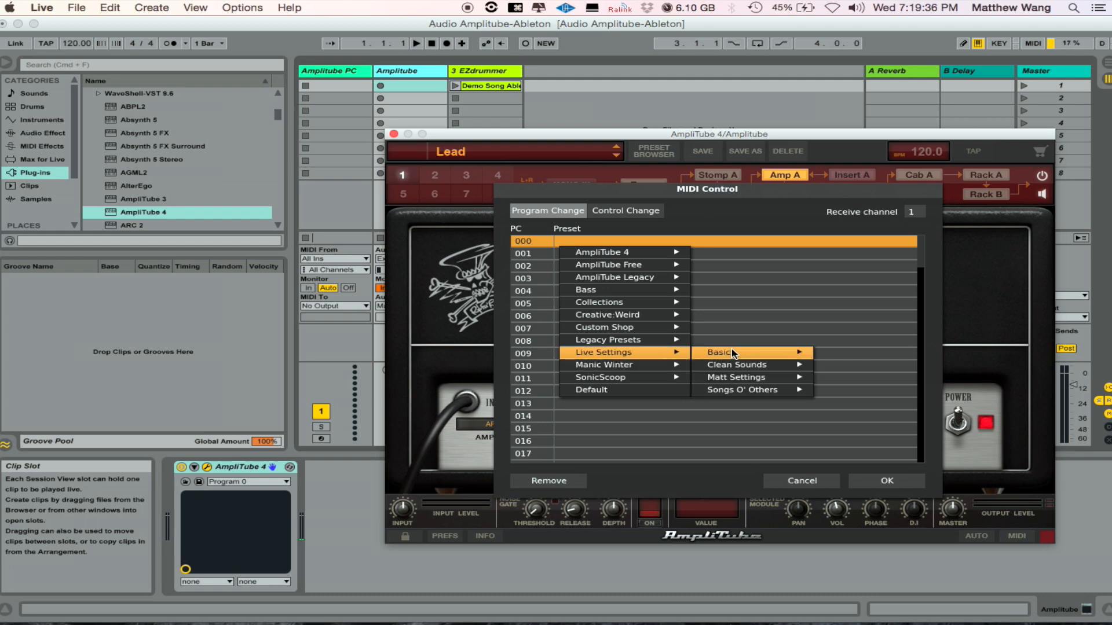
pyautogui.moveTo(732, 350)
pyautogui.click(839, 367)
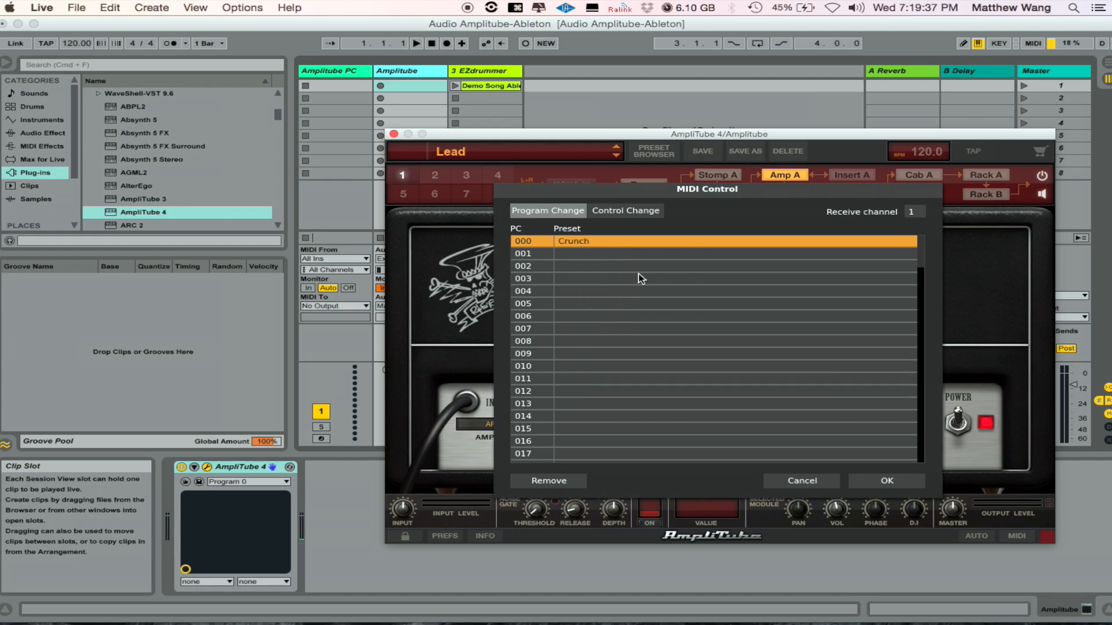
# Assign the Live Settings Basic presets Clean to program change 001 and Crunchy-er to program change 002
pyautogui.click(641, 256)
pyautogui.moveTo(631, 372)
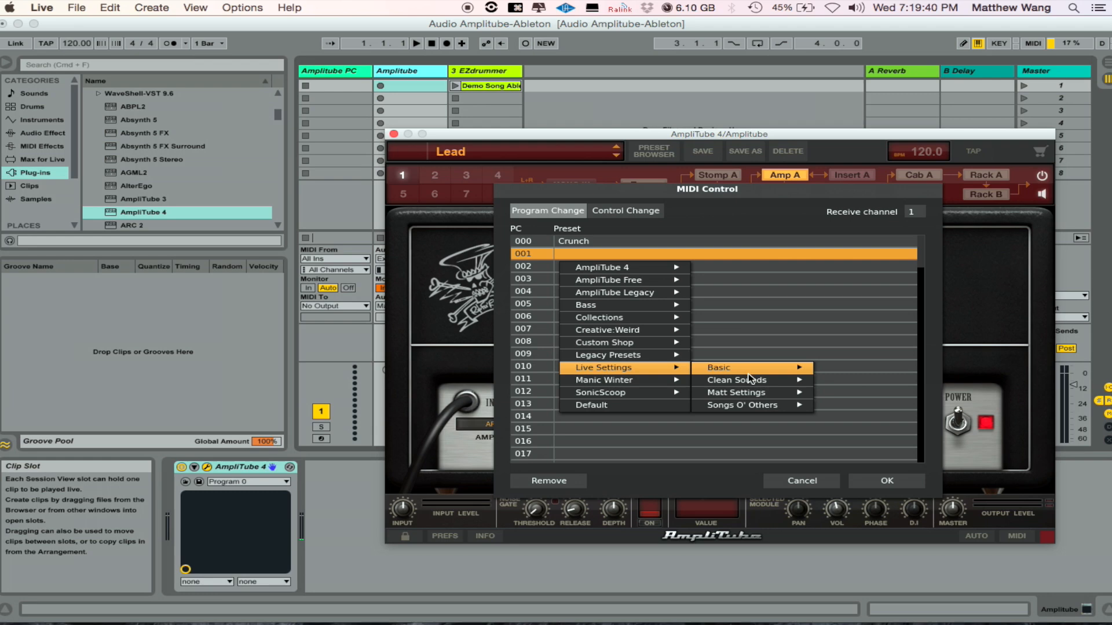
pyautogui.click(840, 367)
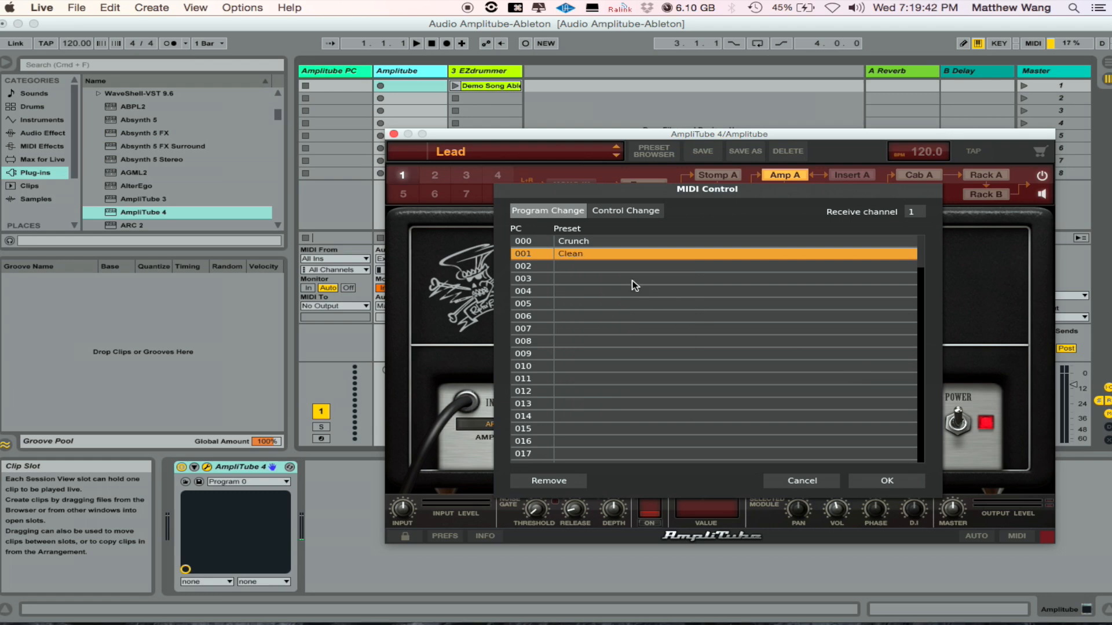
pyautogui.click(607, 267)
pyautogui.moveTo(657, 400)
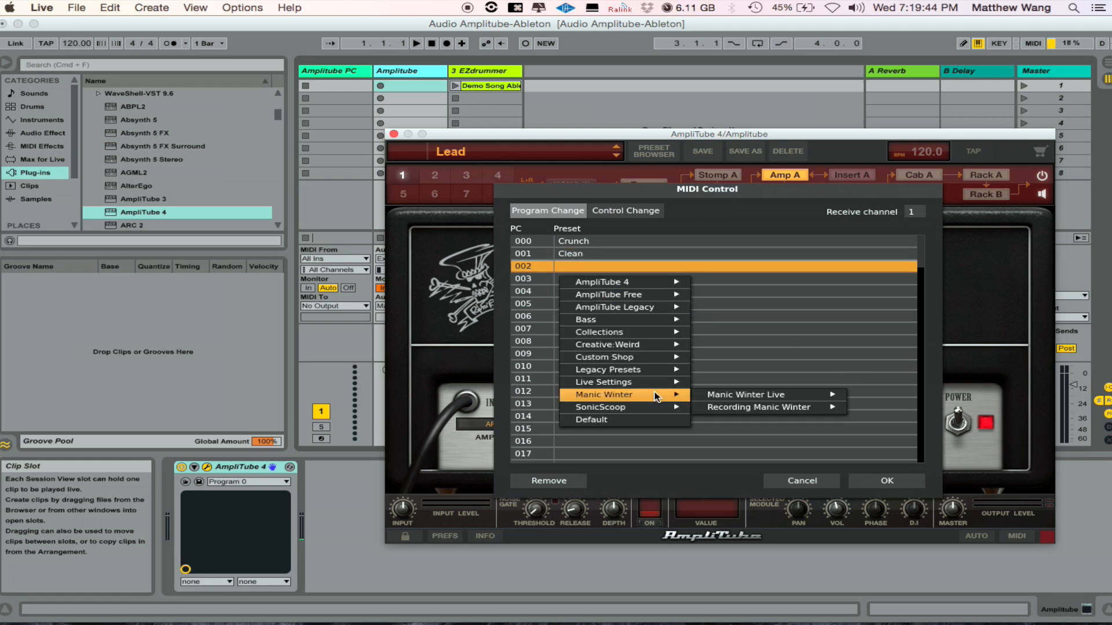
pyautogui.moveTo(771, 382)
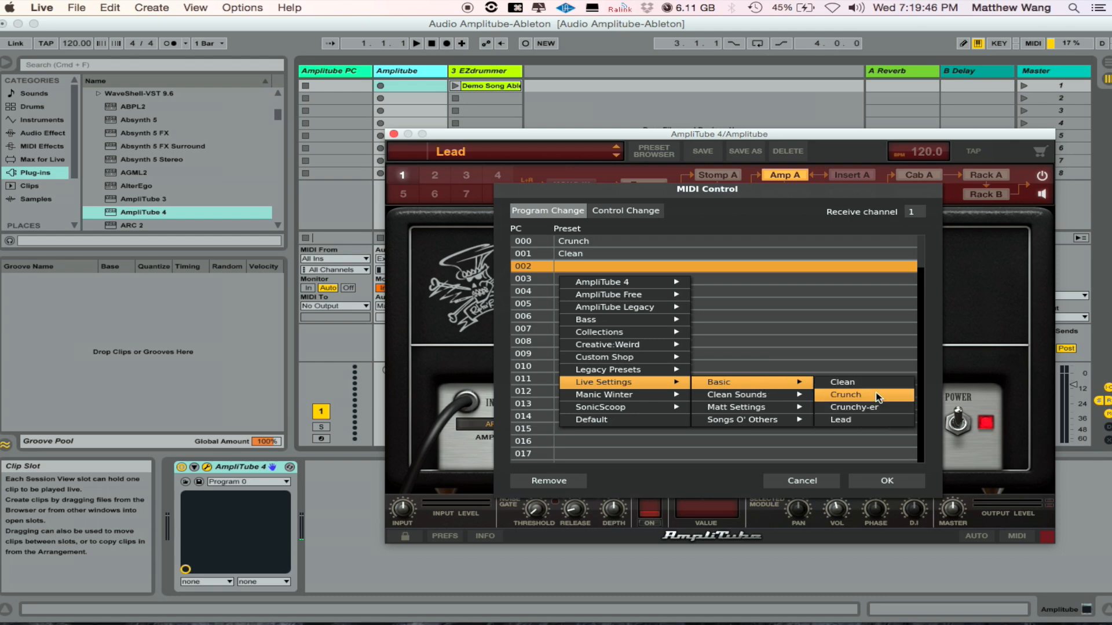
pyautogui.click(868, 410)
# Assign the Live Settings Basic preset Lead to program change 003 and accept the MIDI control settings
pyautogui.click(544, 279)
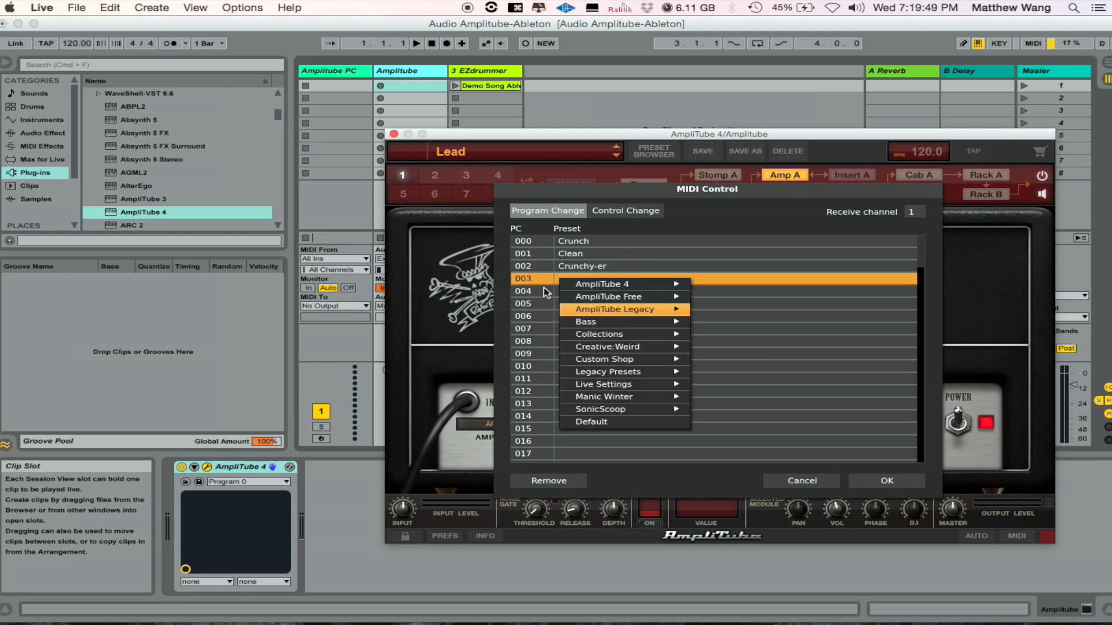
pyautogui.moveTo(664, 389)
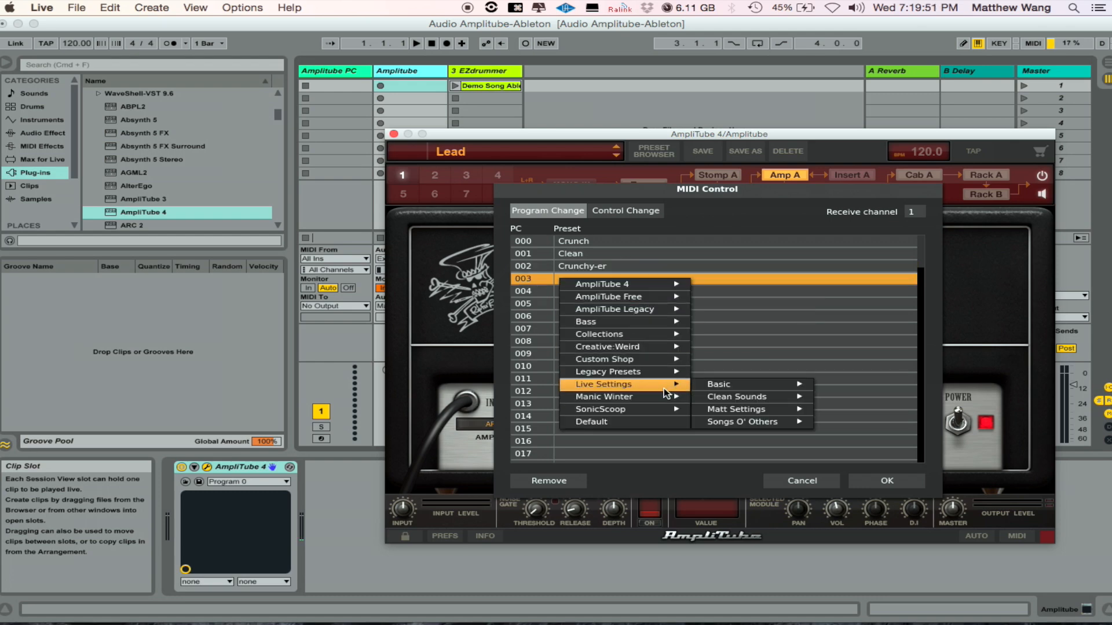
pyautogui.moveTo(726, 386)
pyautogui.click(842, 422)
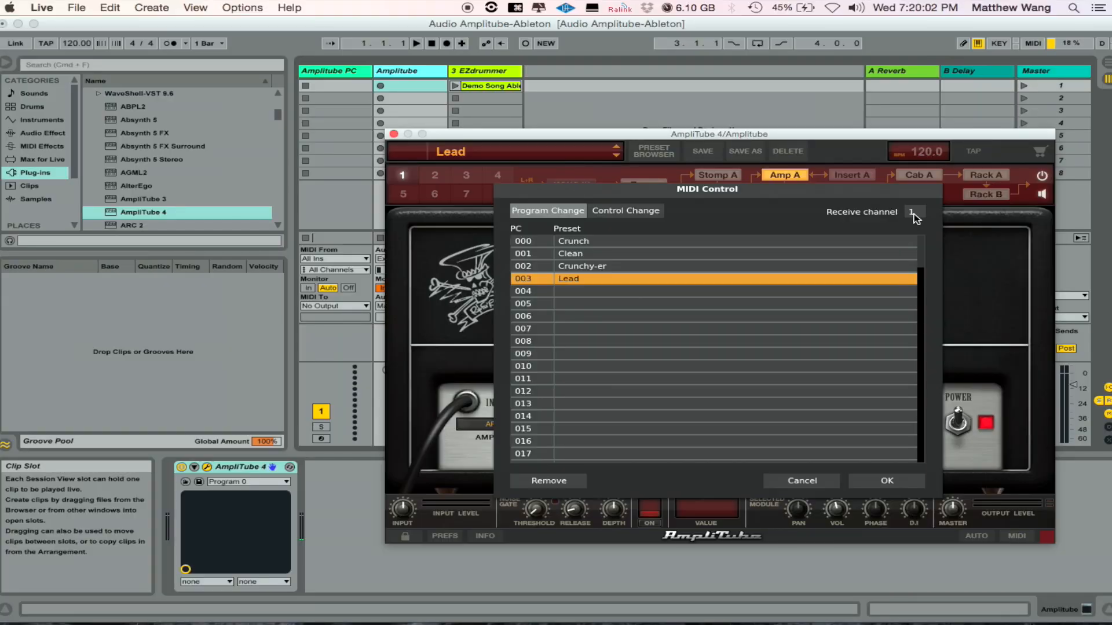
pyautogui.click(887, 481)
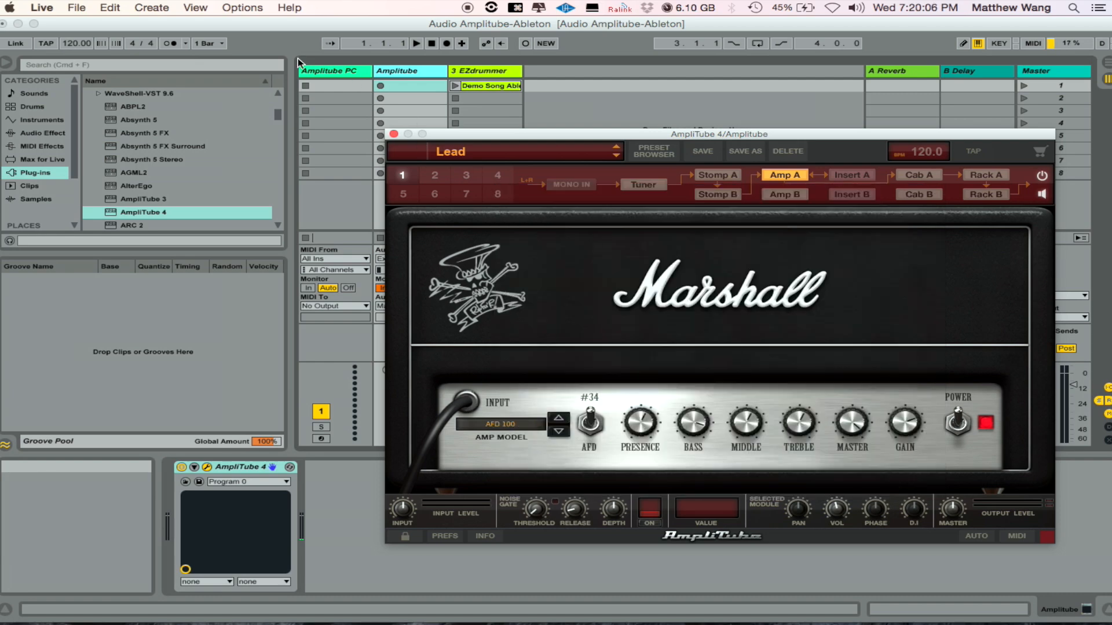
# Add the CC to Program Change Max MIDI effect to the Amplitube PC track and set CC to Convert to 2
pyautogui.click(344, 77)
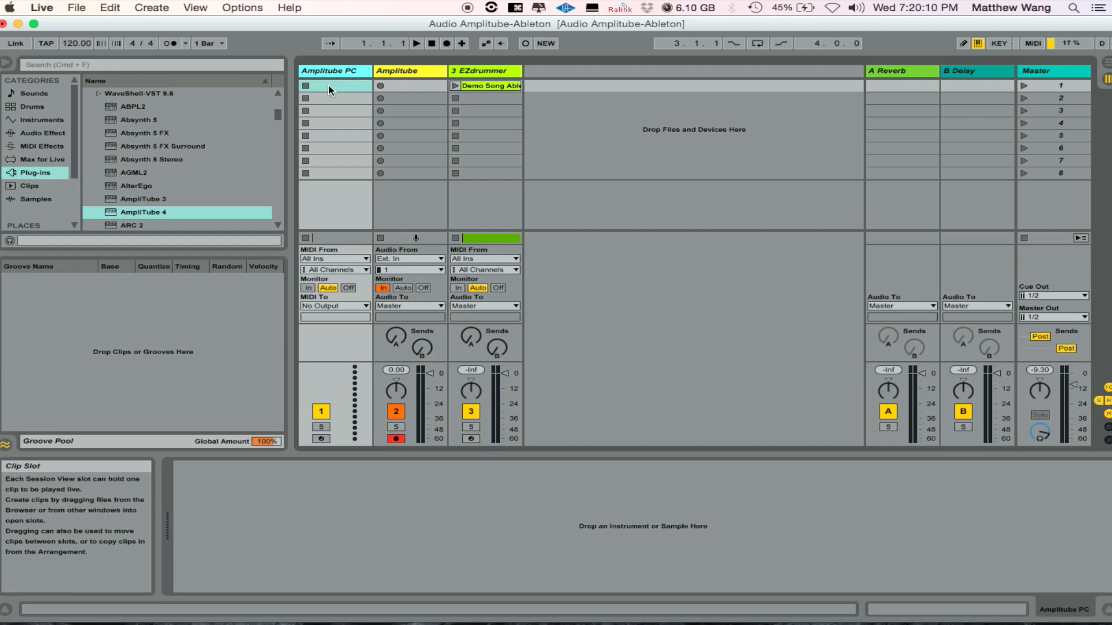
pyautogui.click(53, 161)
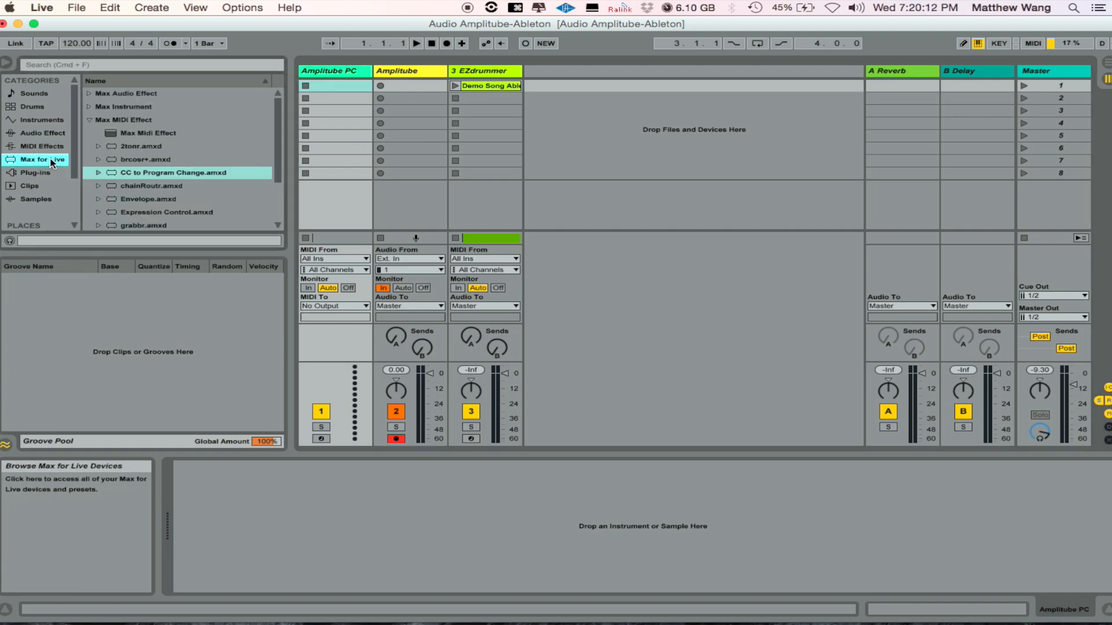
pyautogui.click(144, 178)
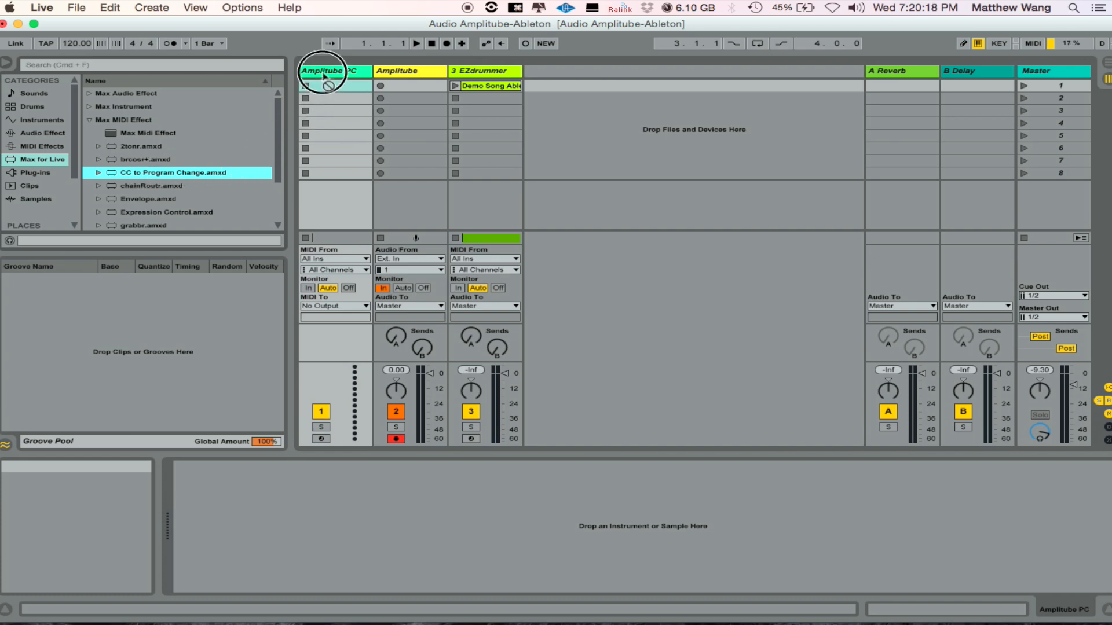
pyautogui.moveTo(323, 75); pyautogui.dragTo(325, 74)
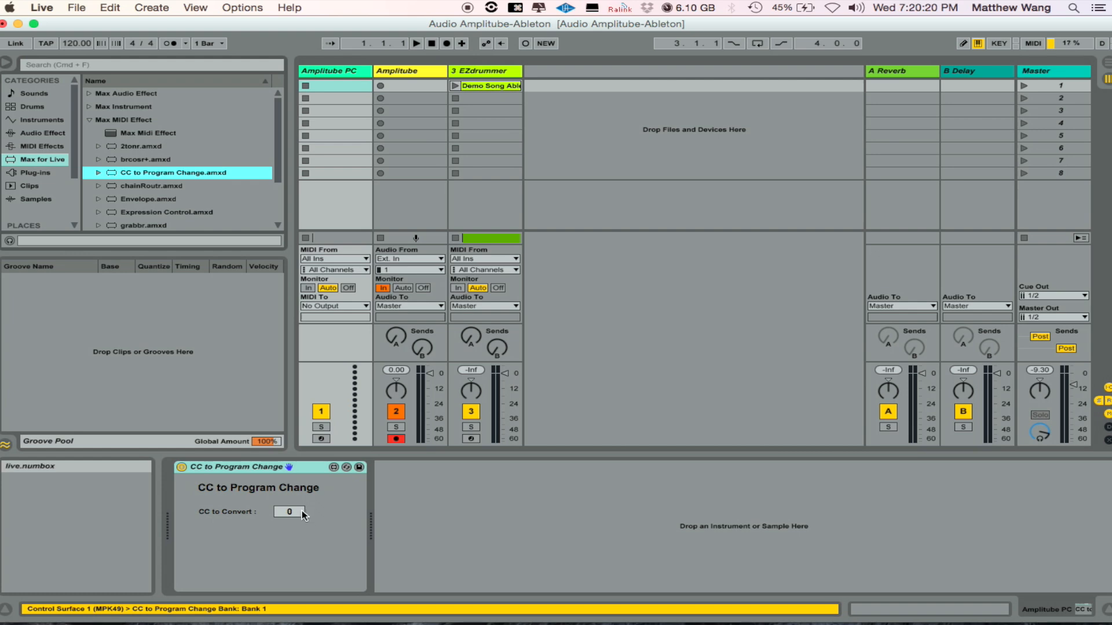
pyautogui.click(296, 516)
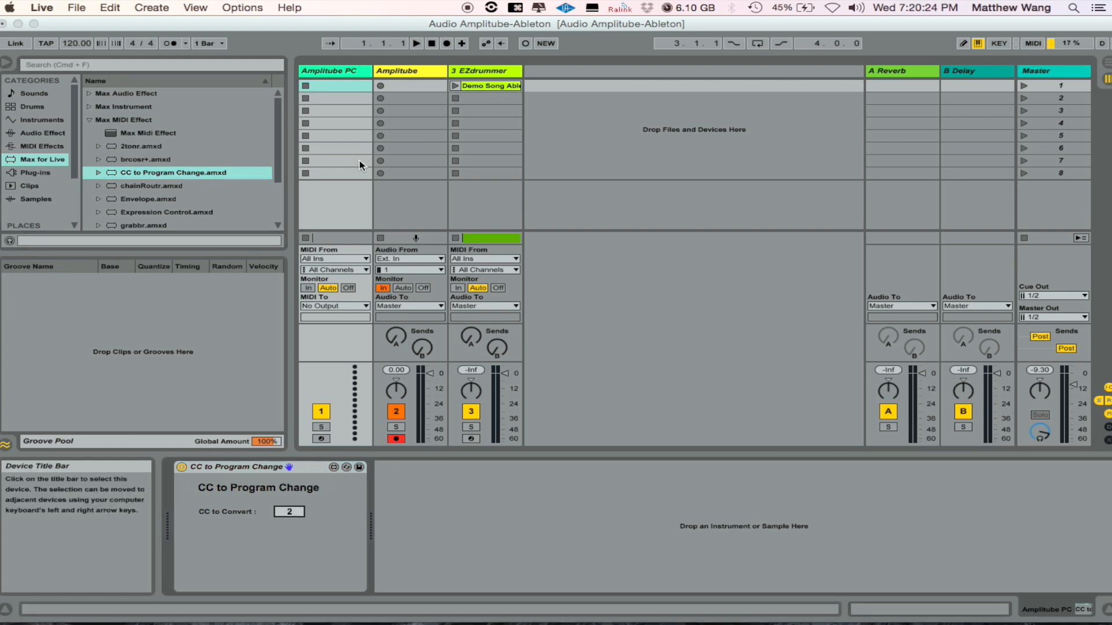
# Create an empty one-bar MIDI clip on the Amplitube PC track and place it at bar 1 of the arrangement
pyautogui.doubleClick(343, 90)
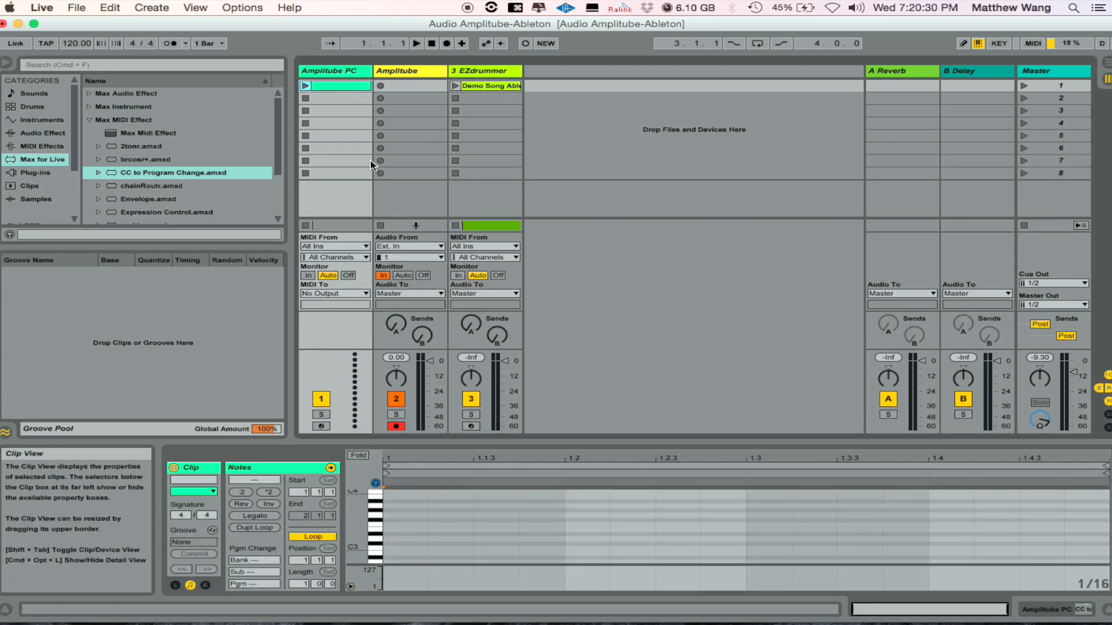
pyautogui.click(355, 87)
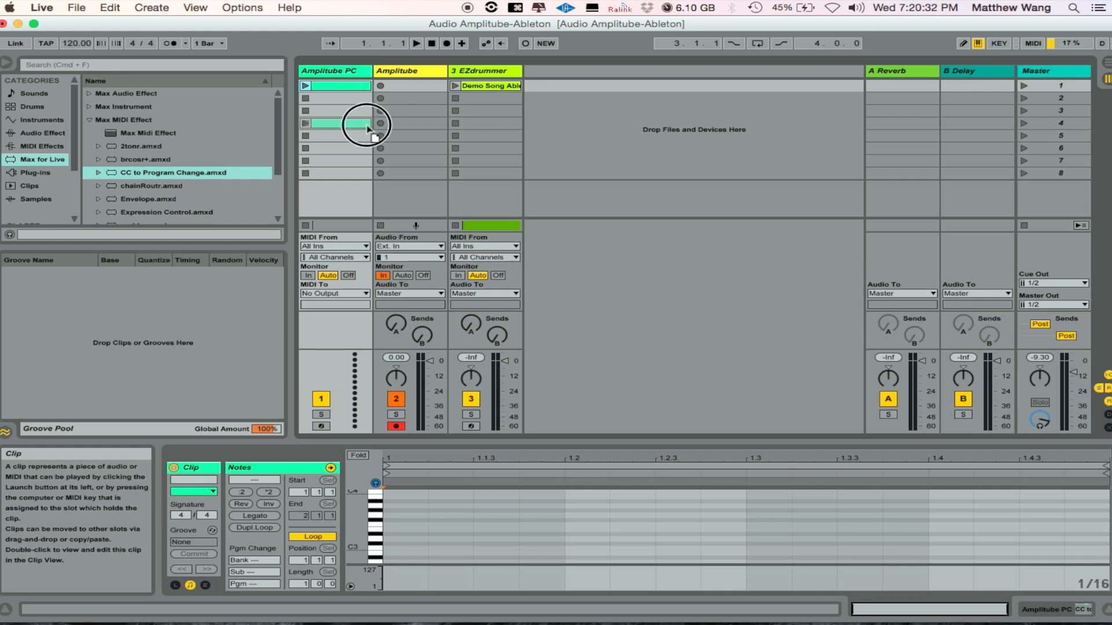
pyautogui.moveTo(362, 97); pyautogui.dragTo(303, 142)
pyautogui.press('Tab')
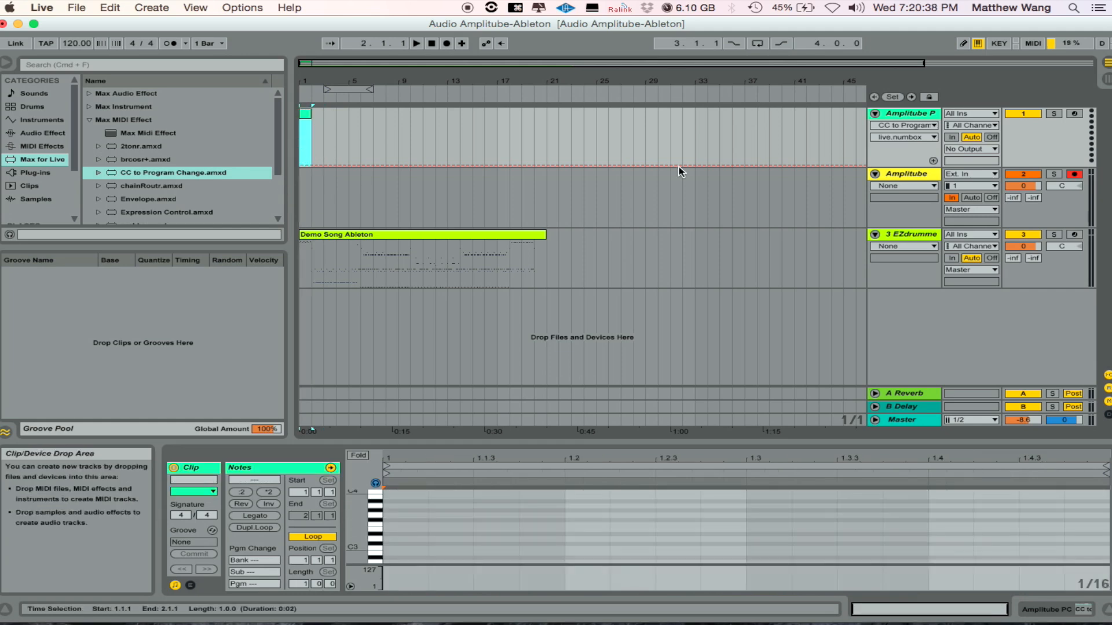
# Move the Amplitube PC track below the Amplitube audio track in the arrangement
pyautogui.click(909, 115)
pyautogui.moveTo(909, 114); pyautogui.dragTo(894, 199)
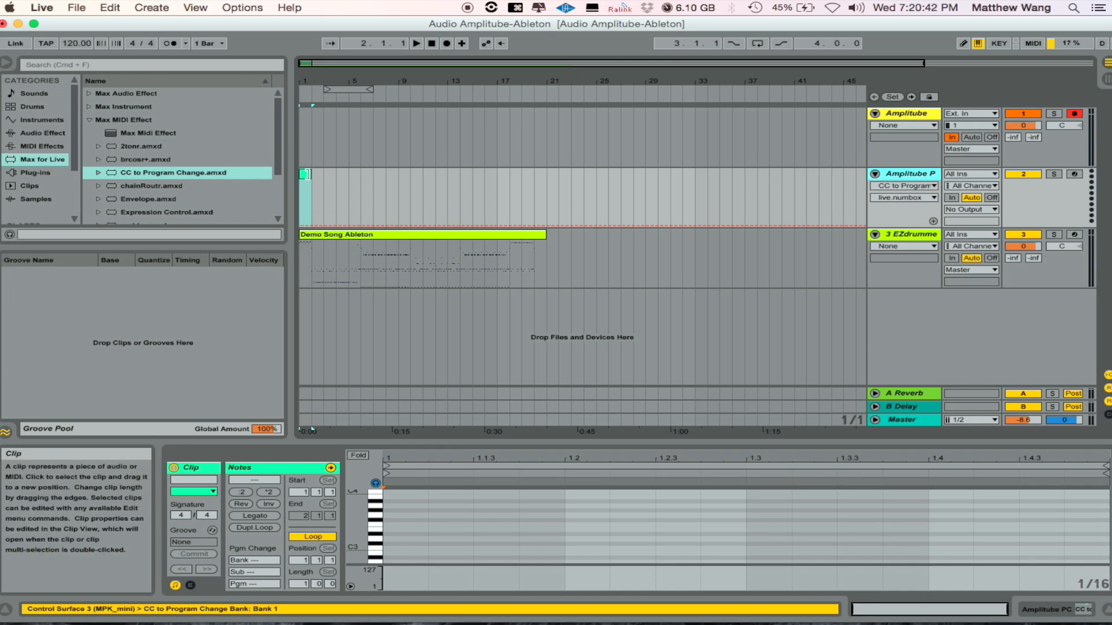
# Extend the MIDI clip on the Amplitube PC track to bar 21, matching the Demo Song clip, and consolidate it into one clip
pyautogui.moveTo(311, 199); pyautogui.dragTo(547, 196)
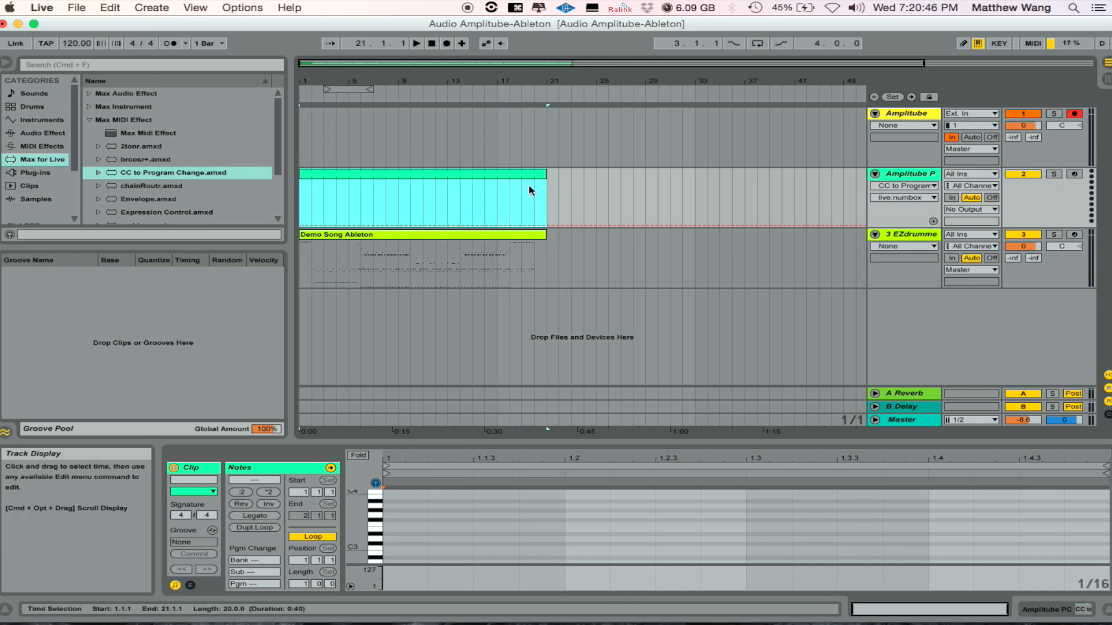
pyautogui.scroll(5, 529, 186)
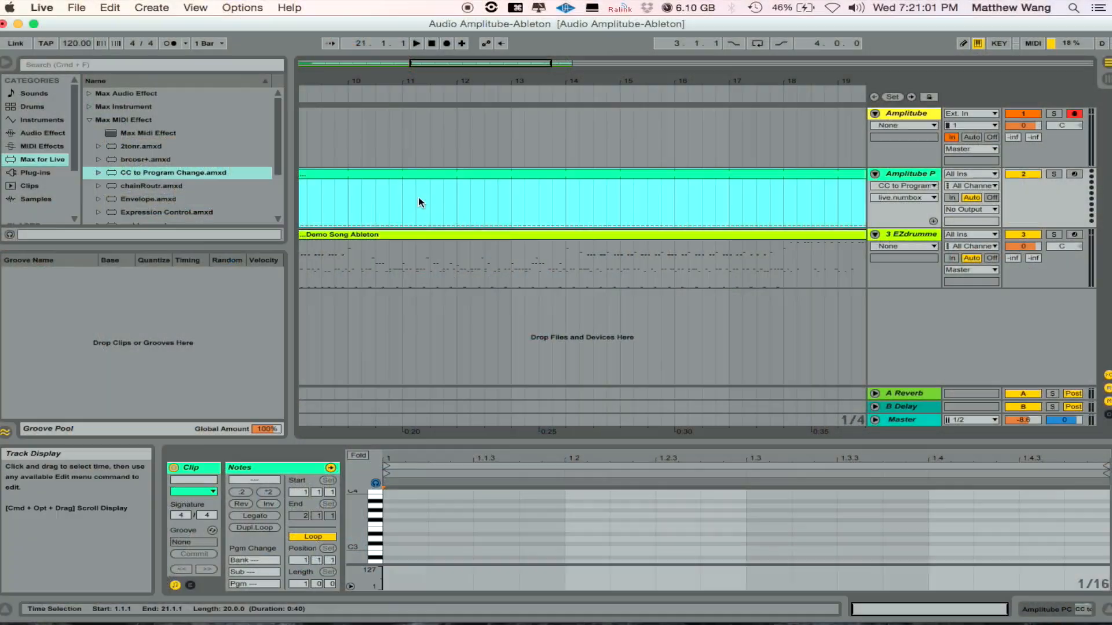
pyautogui.hscroll(-3, 422, 203)
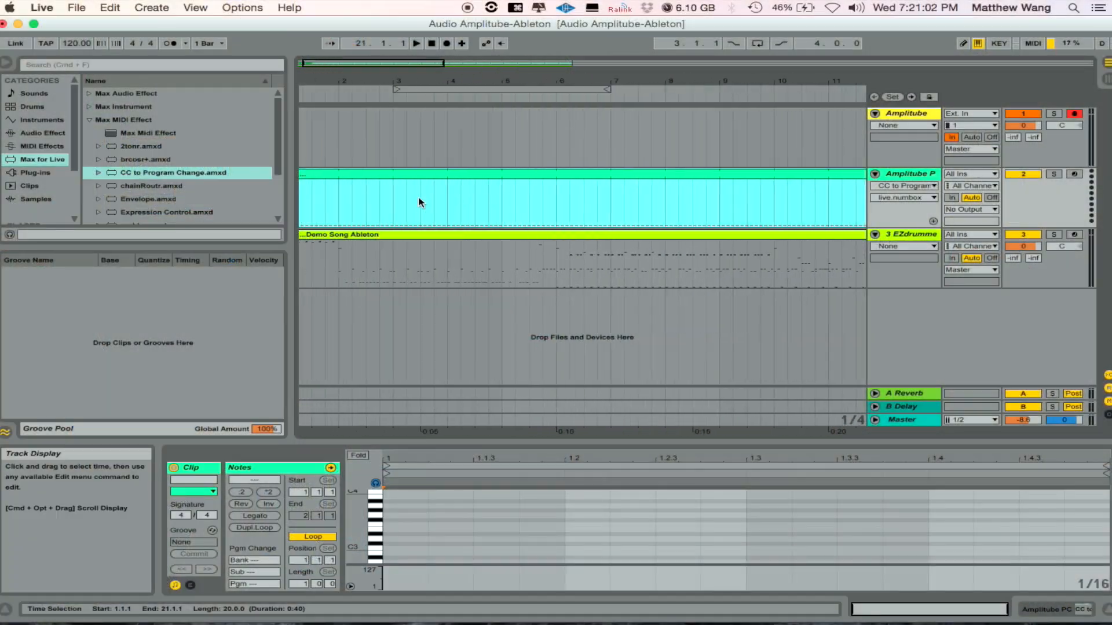
pyautogui.click(279, 217)
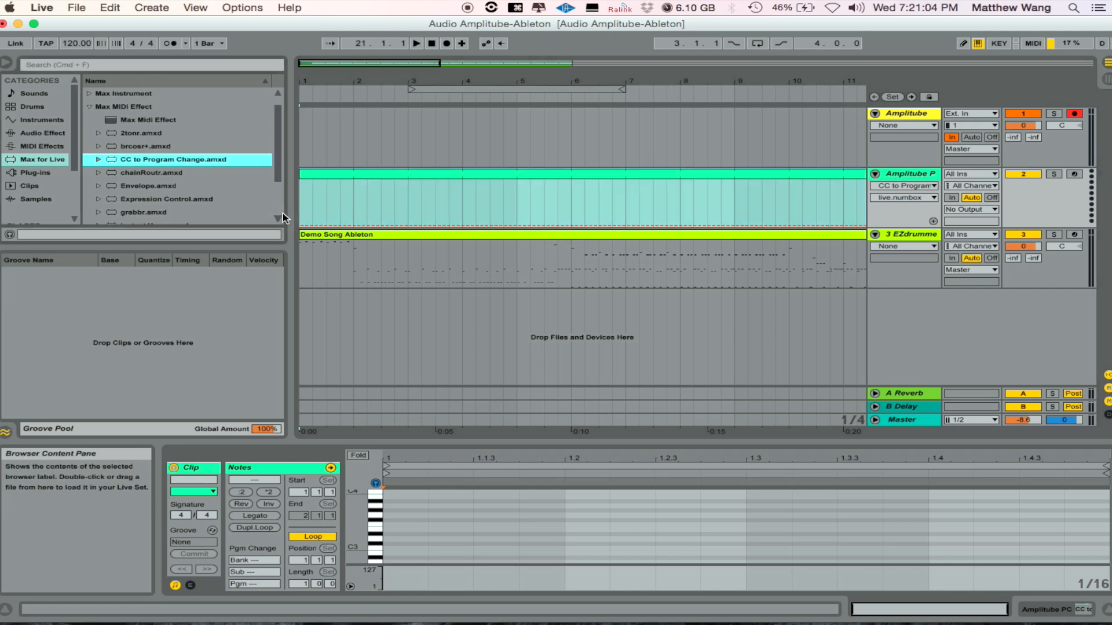
pyautogui.click(279, 217)
pyautogui.click(434, 175)
pyautogui.hscroll(7, 434, 175)
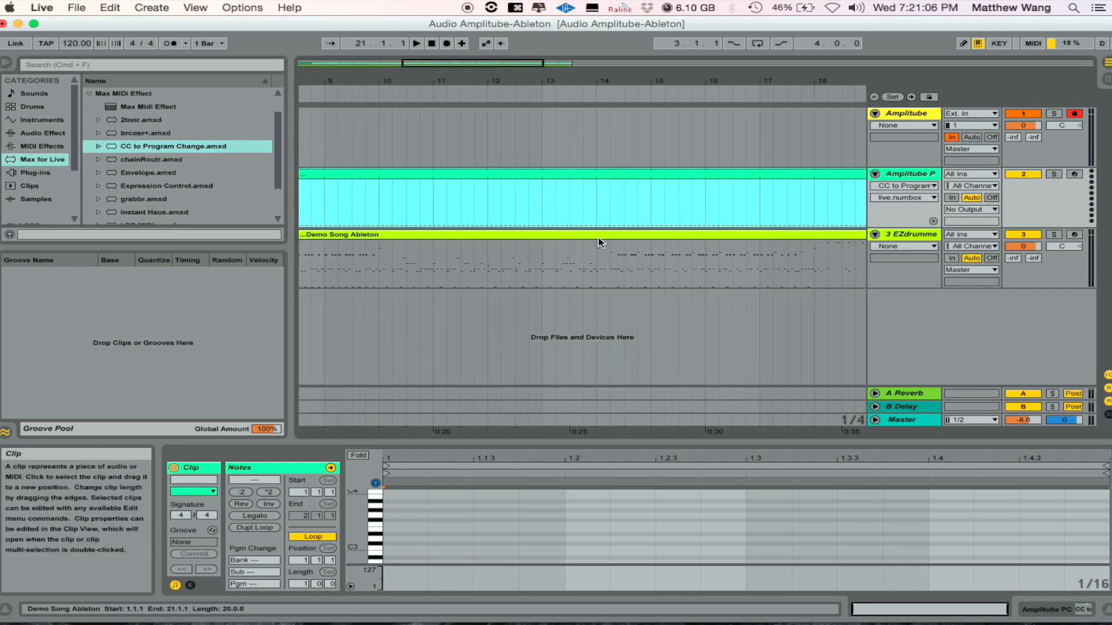
pyautogui.hscroll(4, 592, 238)
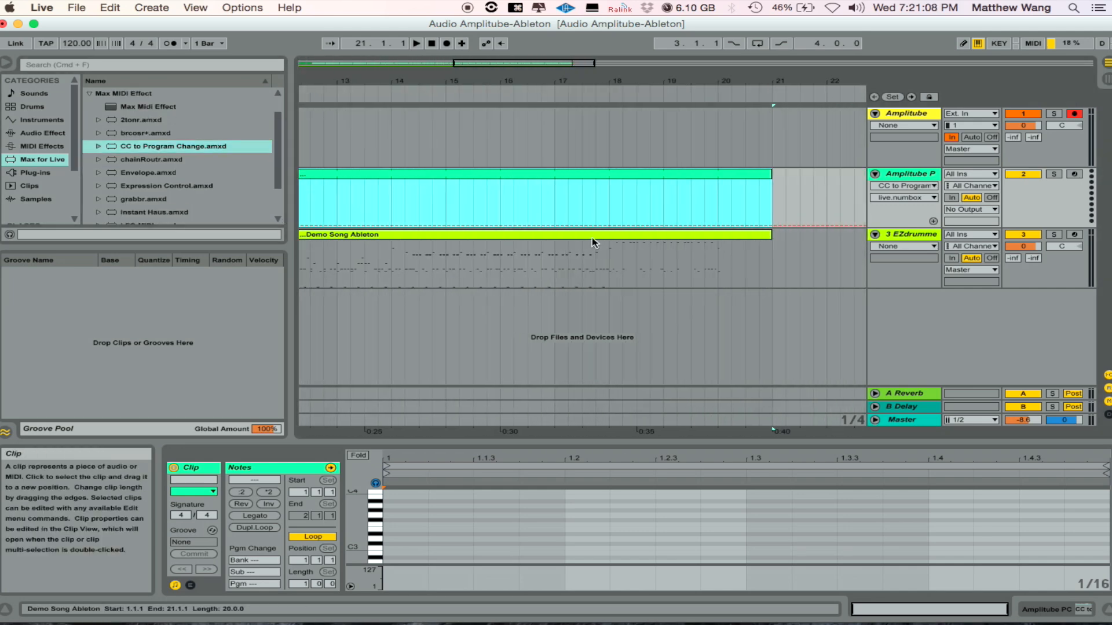
pyautogui.hscroll(-1, 592, 238)
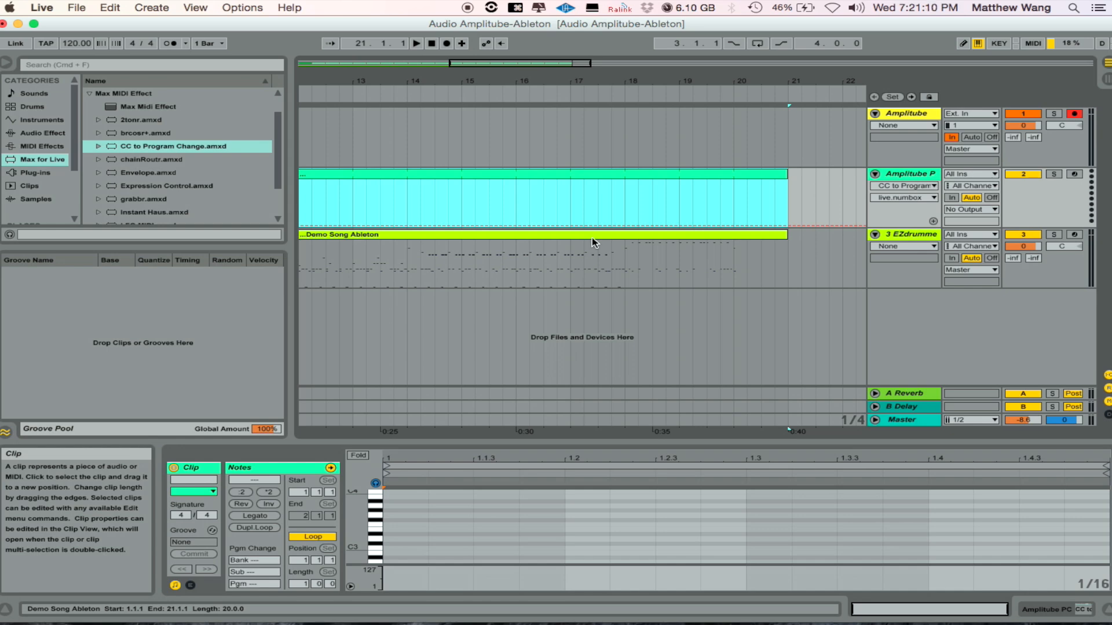
pyautogui.press('super+j')
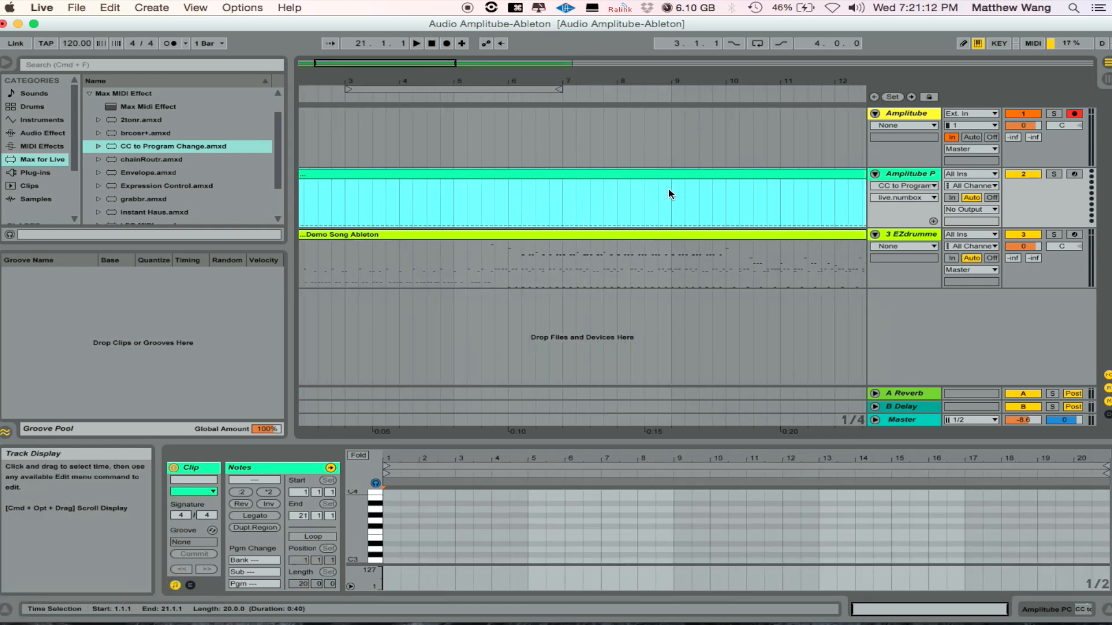
# Rename the consolidated MIDI clip as Amplitube PC
pyautogui.hscroll(-3, 671, 193)
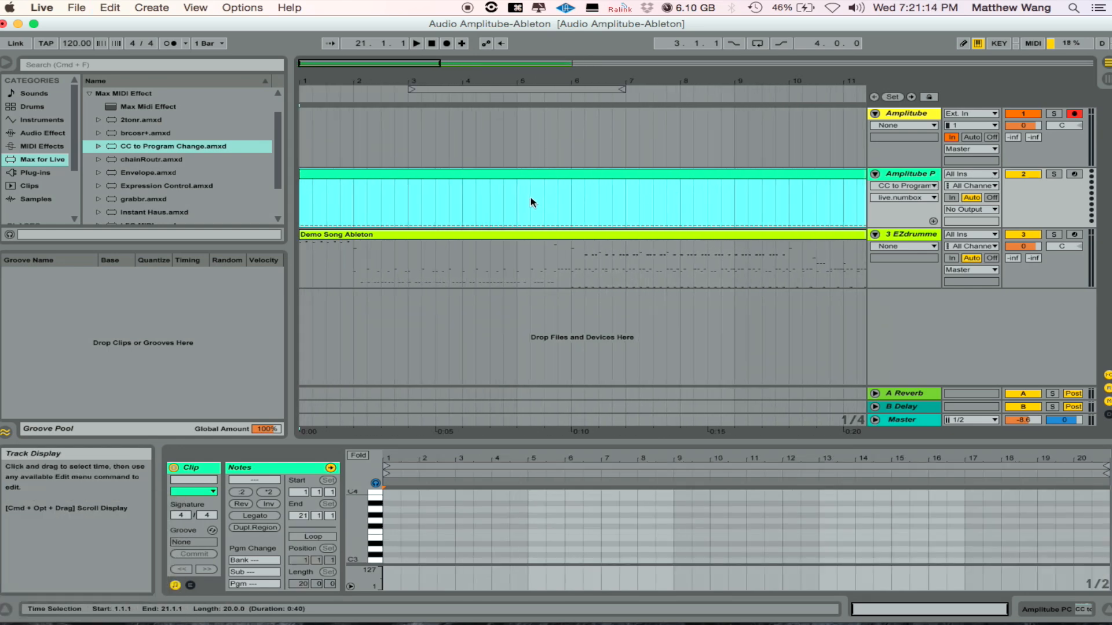
pyautogui.press('super+r')
pyautogui.write('Am')
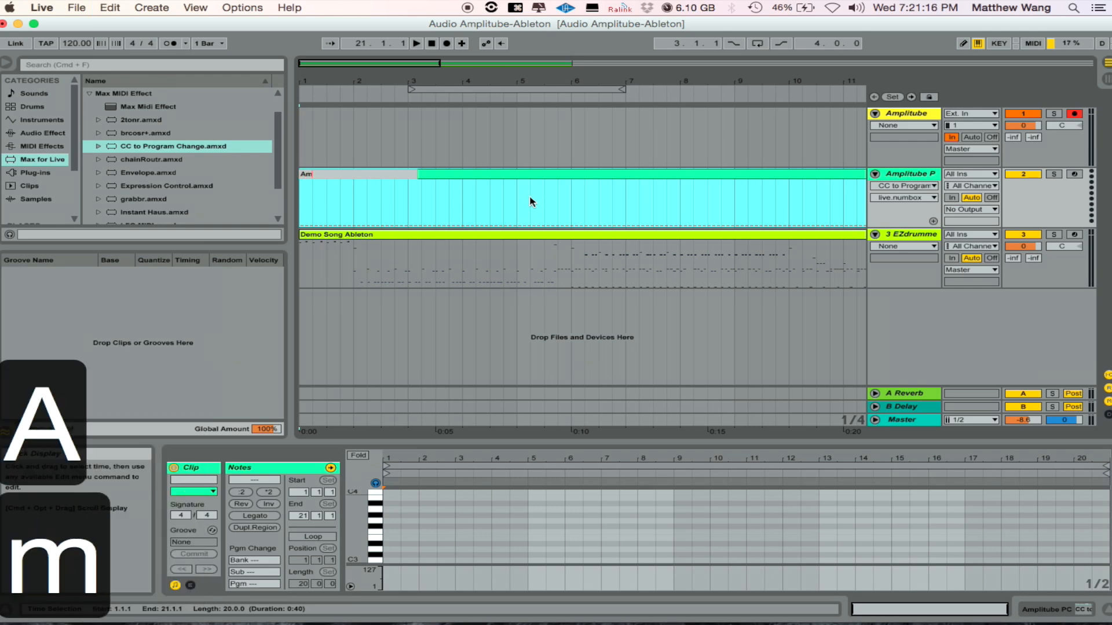
pyautogui.write('plitube')
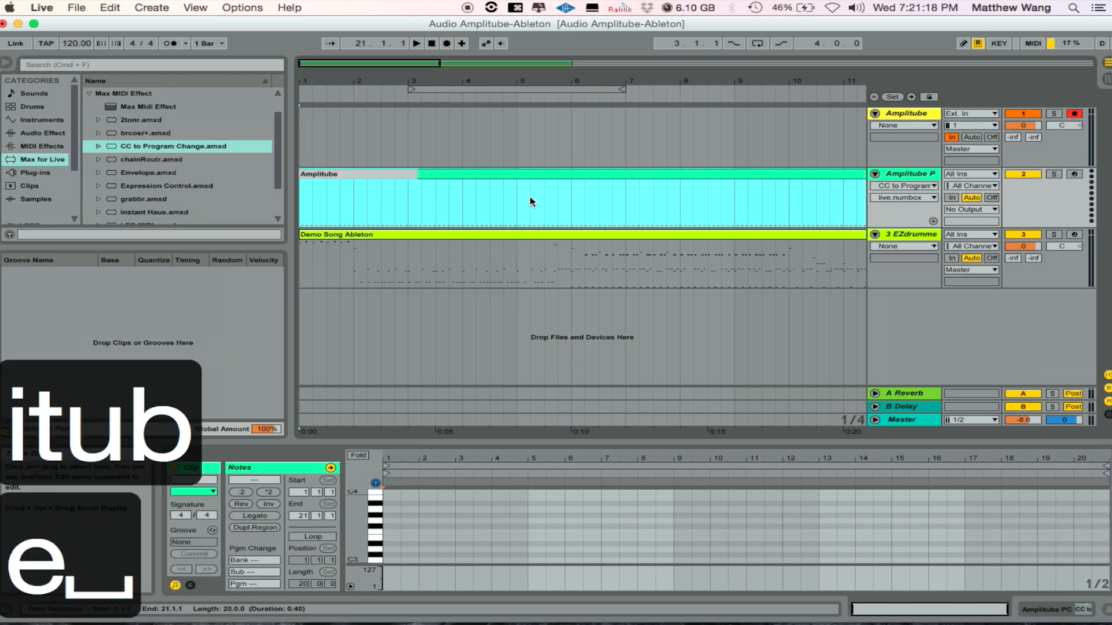
pyautogui.write(' PC')
pyautogui.press('Return')
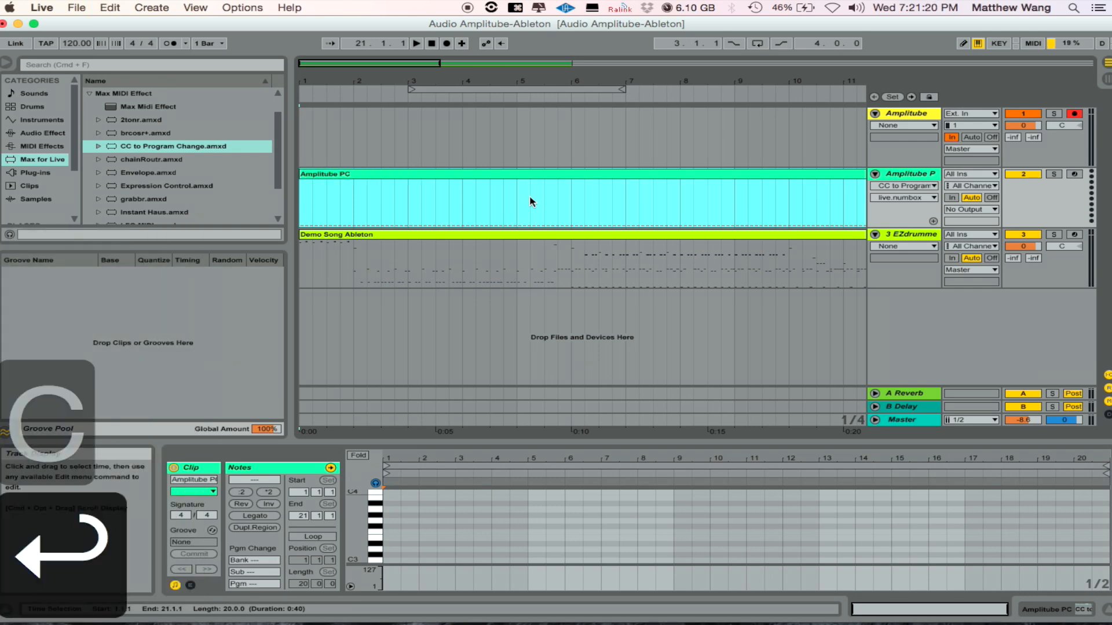
# Show the Amplitube PC clip's envelopes and choose MIDI Ctrl with controller 2 - Breath, checking it against the device's CC to Convert
pyautogui.click(412, 180)
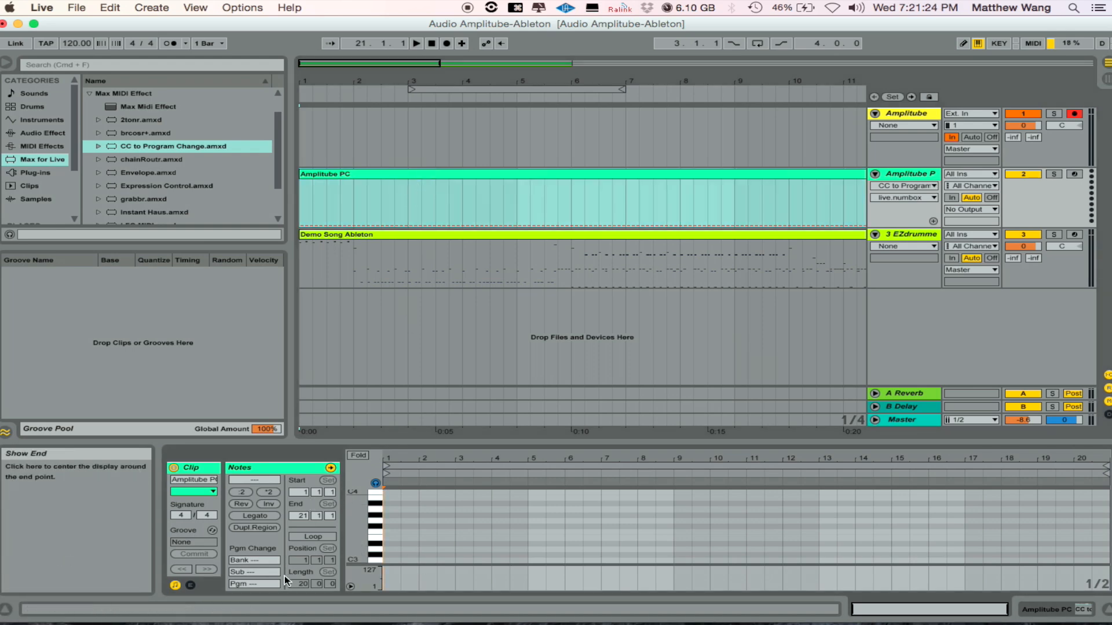
pyautogui.click(191, 585)
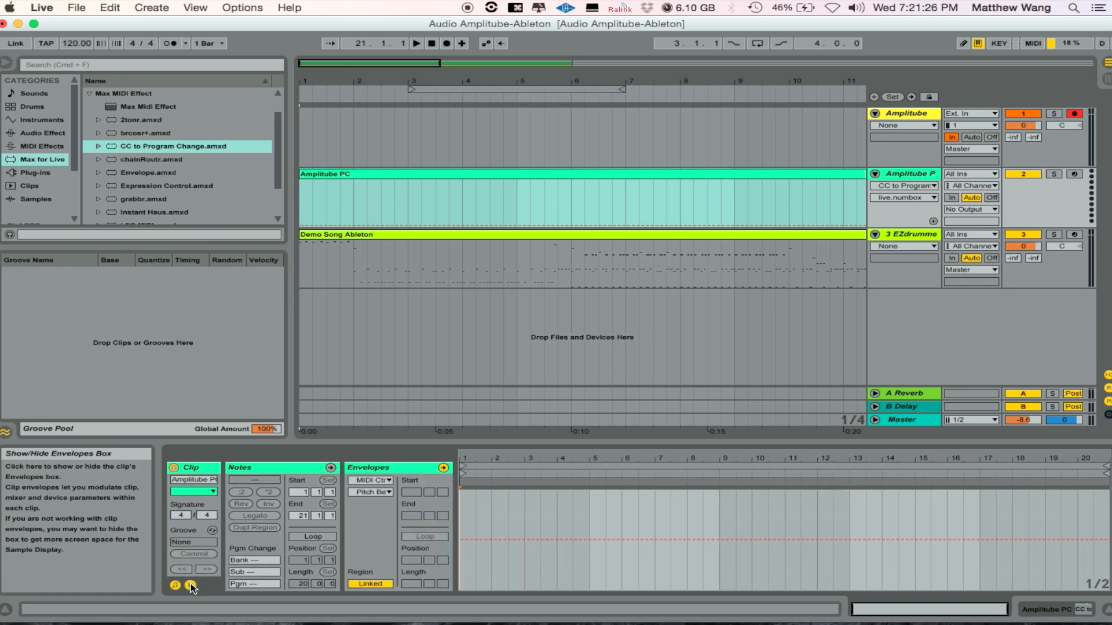
pyautogui.click(380, 480)
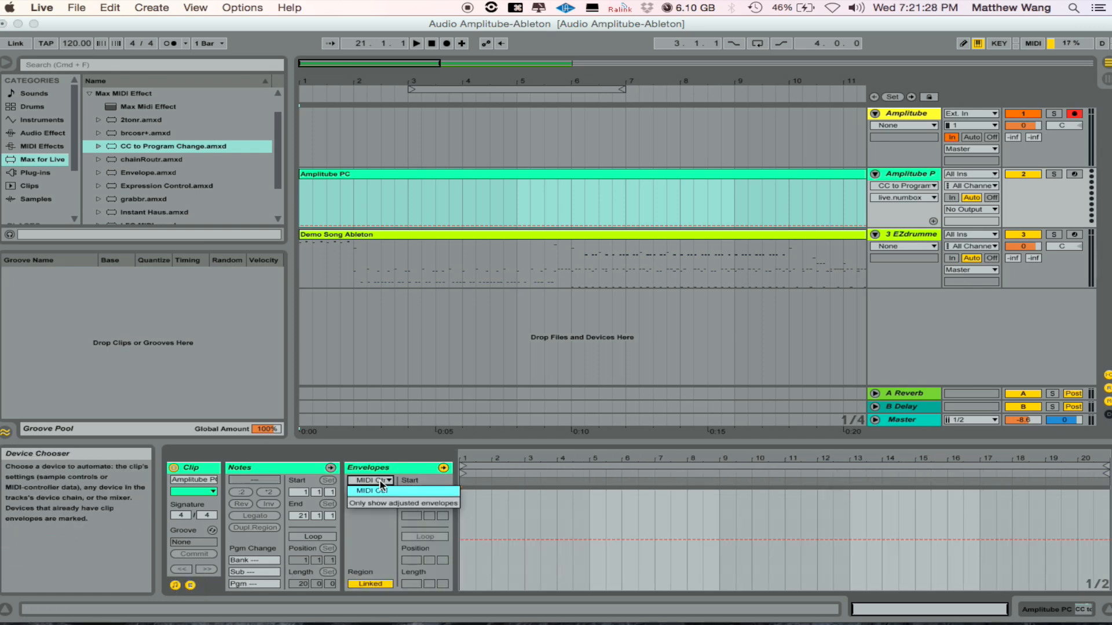
pyautogui.click(376, 490)
pyautogui.click(370, 492)
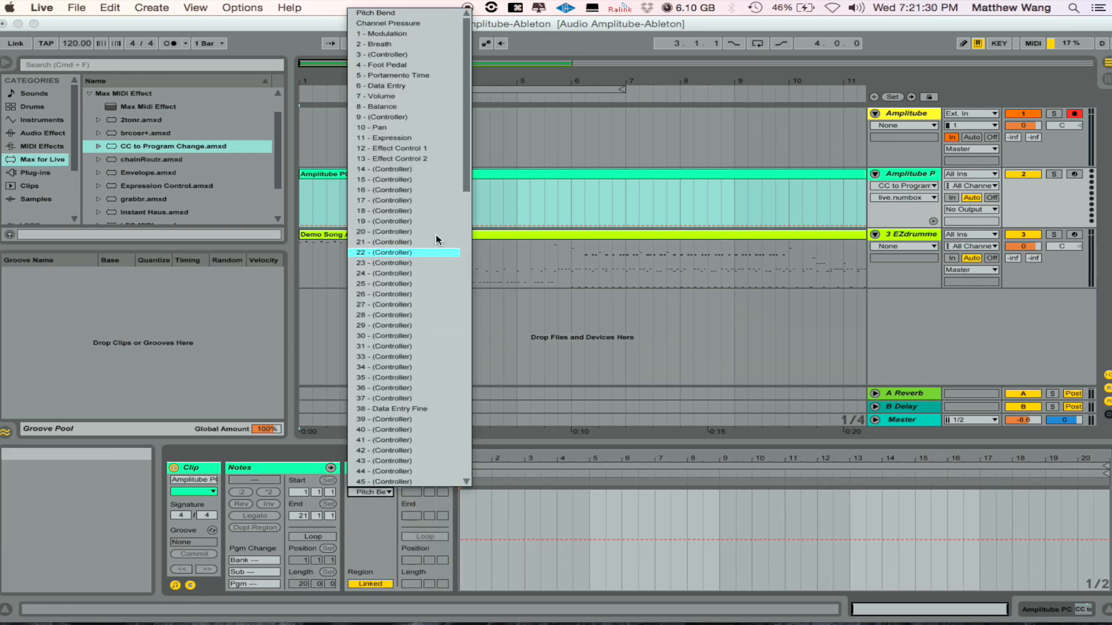
pyautogui.click(403, 45)
pyautogui.hotkey('shift', 'Tab')
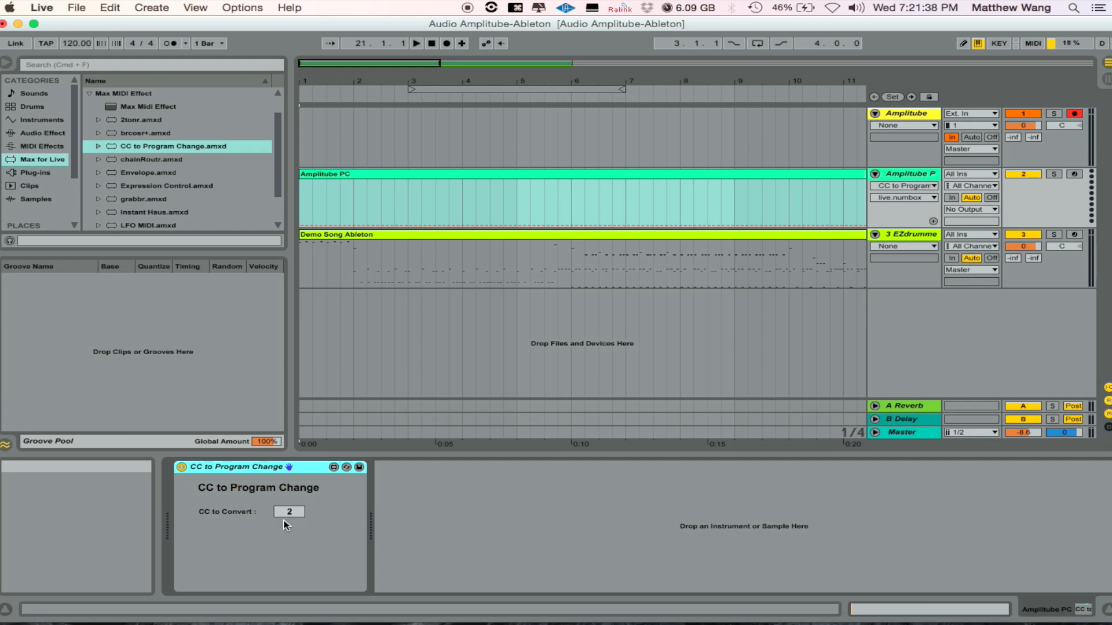
pyautogui.hotkey('shift', 'Tab')
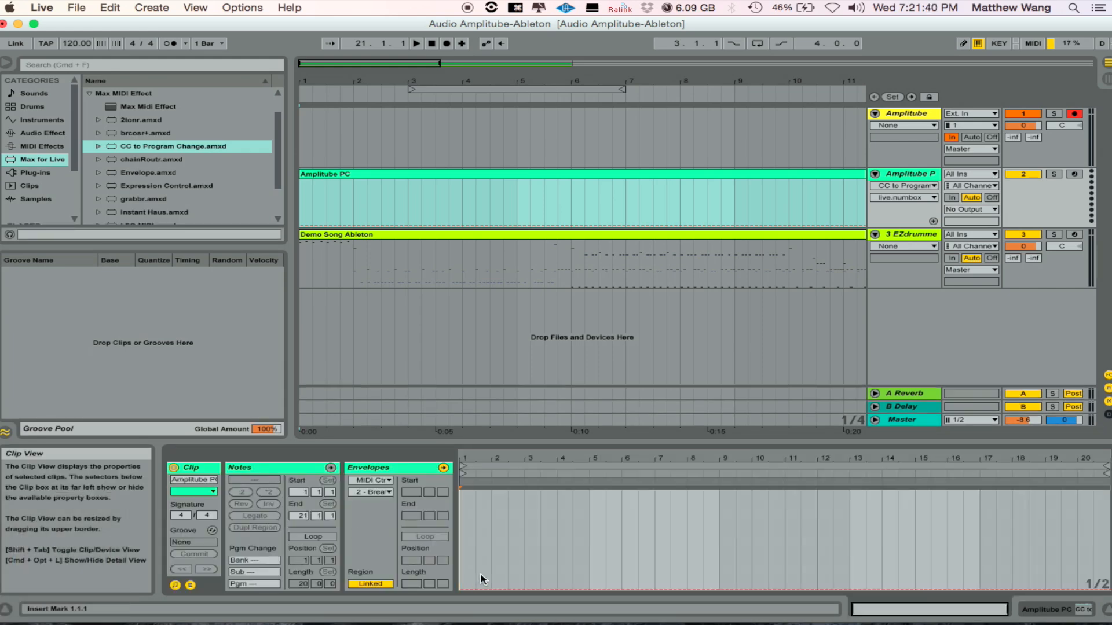
# Enable Draw Mode, widen the envelope grid to four bars and draw a Breath step just above zero across bars 1 to 4
pyautogui.press('b')
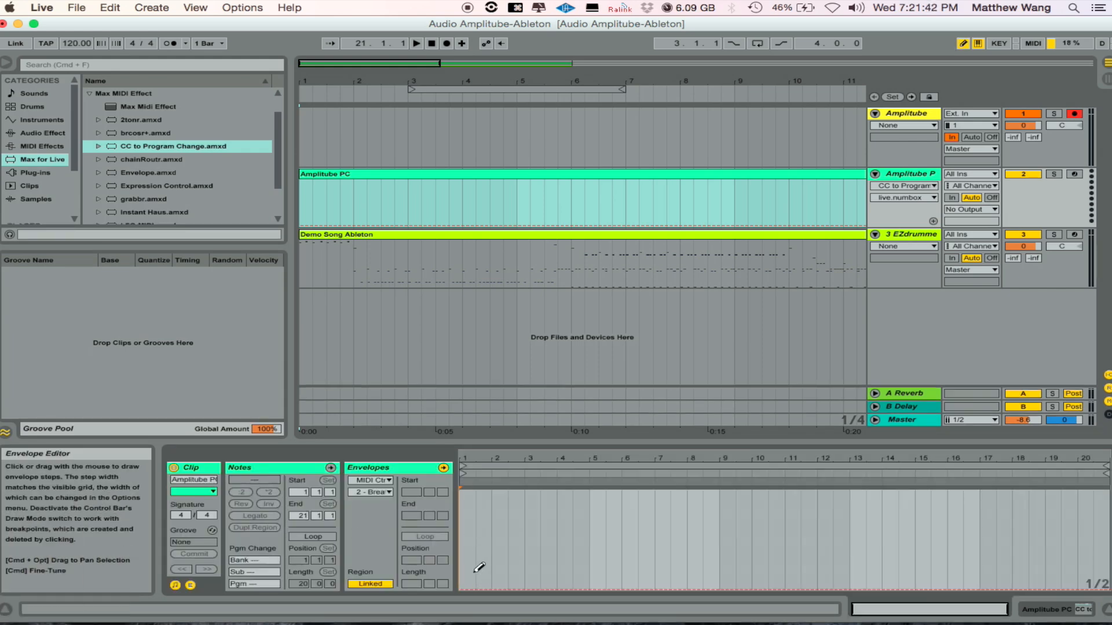
pyautogui.press('super+2')
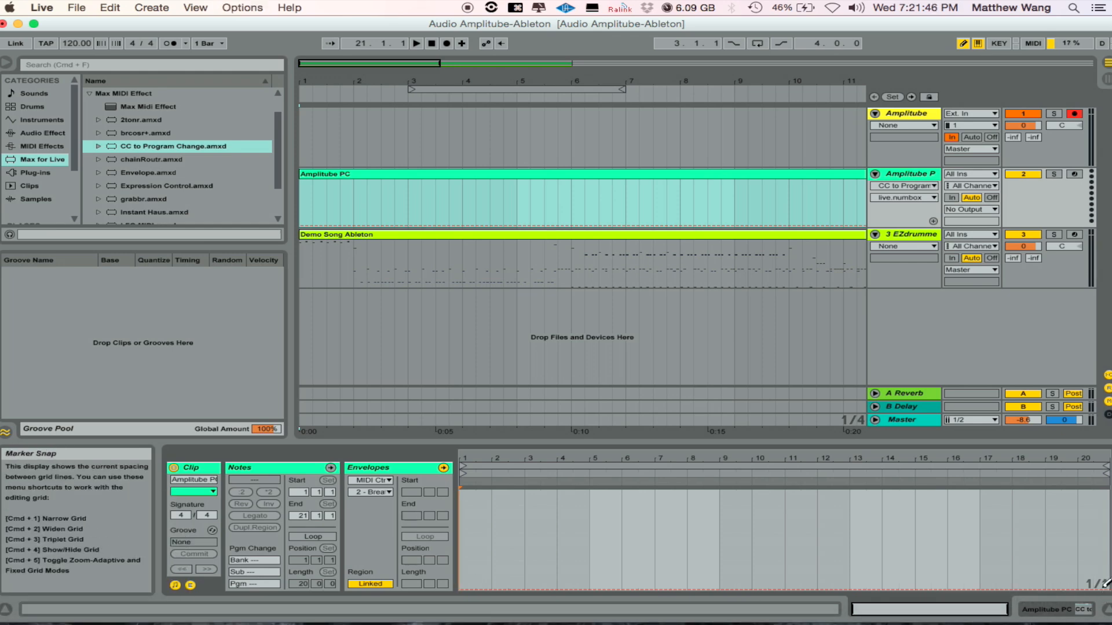
pyautogui.press('super+1')
pyautogui.press('super+2')
pyautogui.press('super+2')
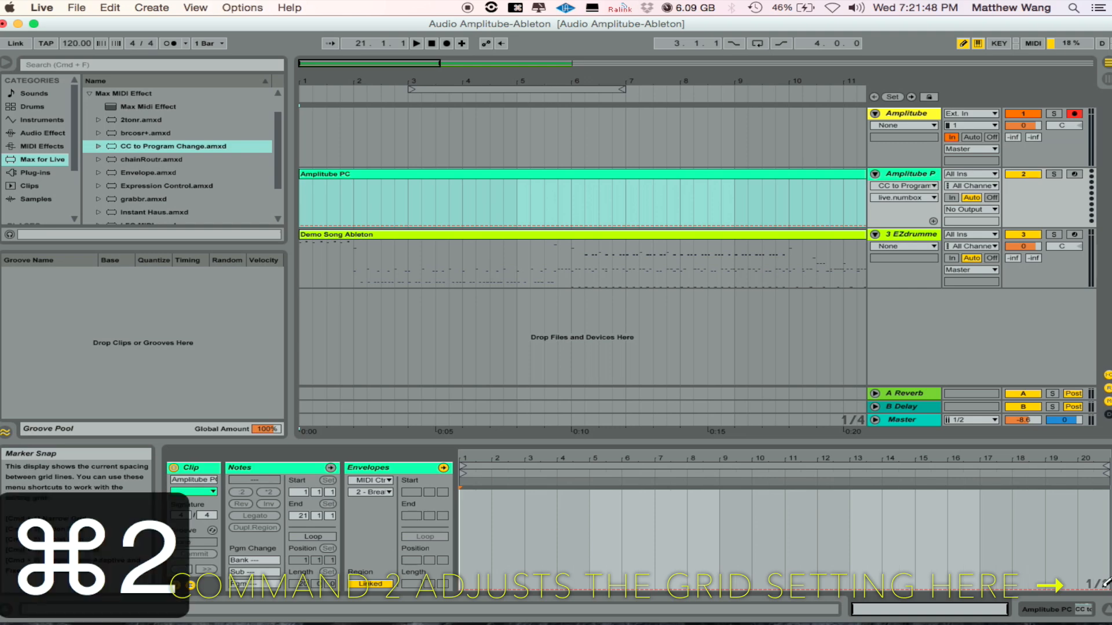
pyautogui.press('super+2')
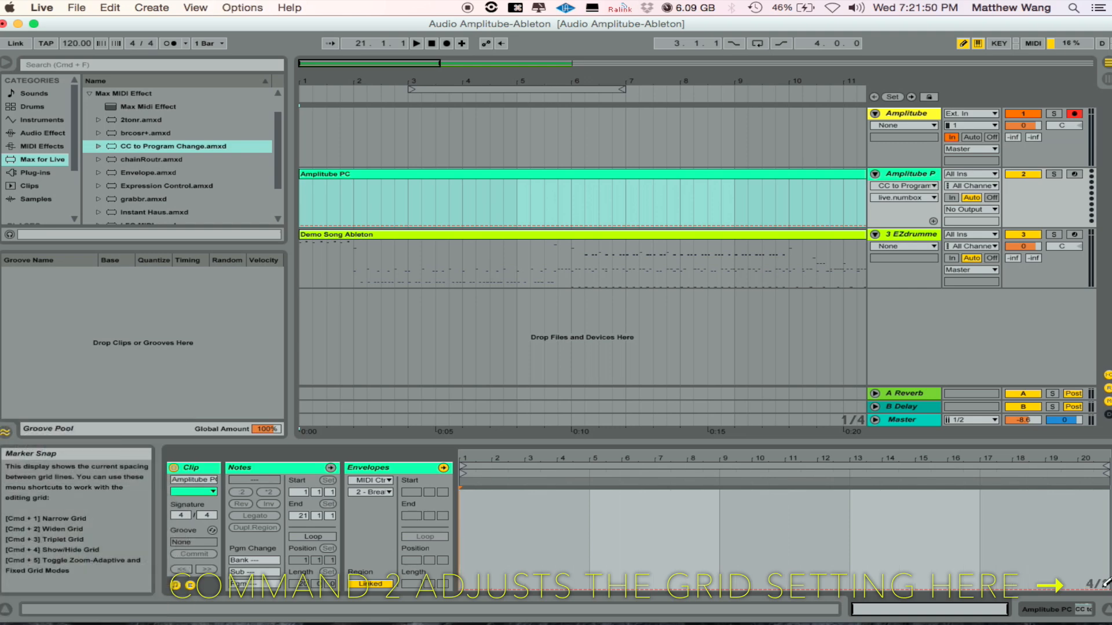
pyautogui.click(516, 586)
pyautogui.moveTo(516, 586); pyautogui.dragTo(515, 588)
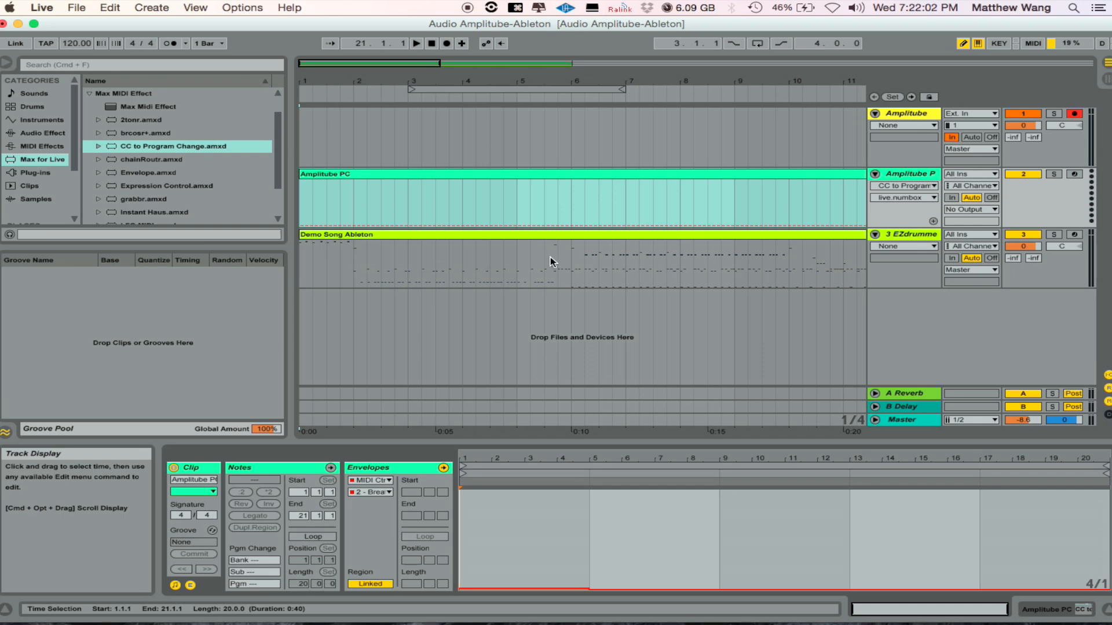
# Narrow the clip's envelope grid to one bar, continue the first Breath level through bar 5 and draw a slightly higher step at bar 6
pyautogui.click(572, 261)
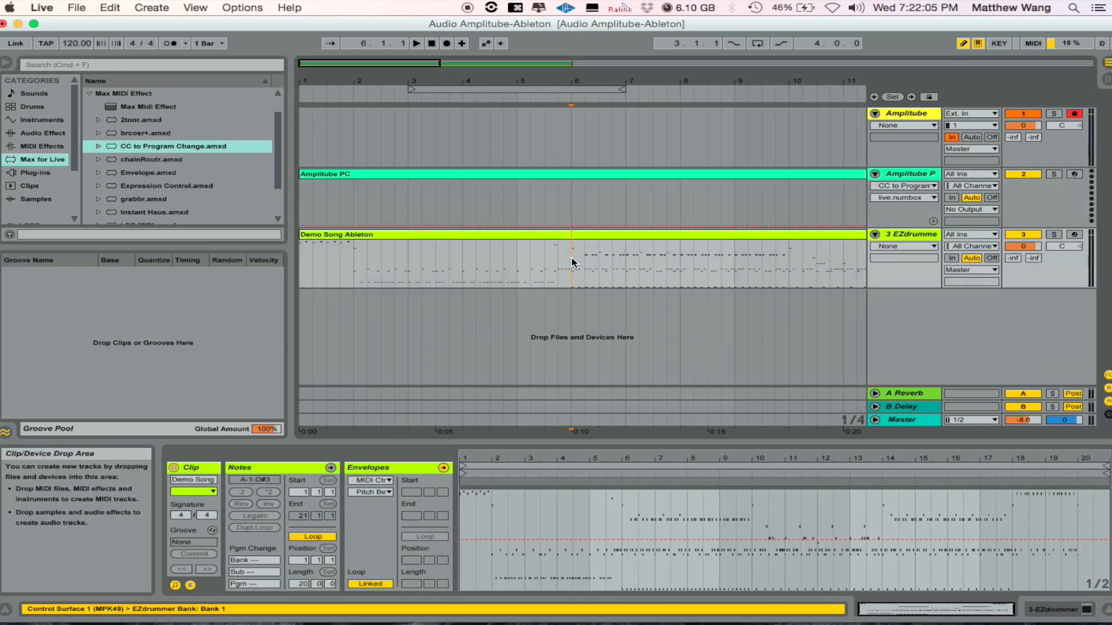
pyautogui.click(512, 175)
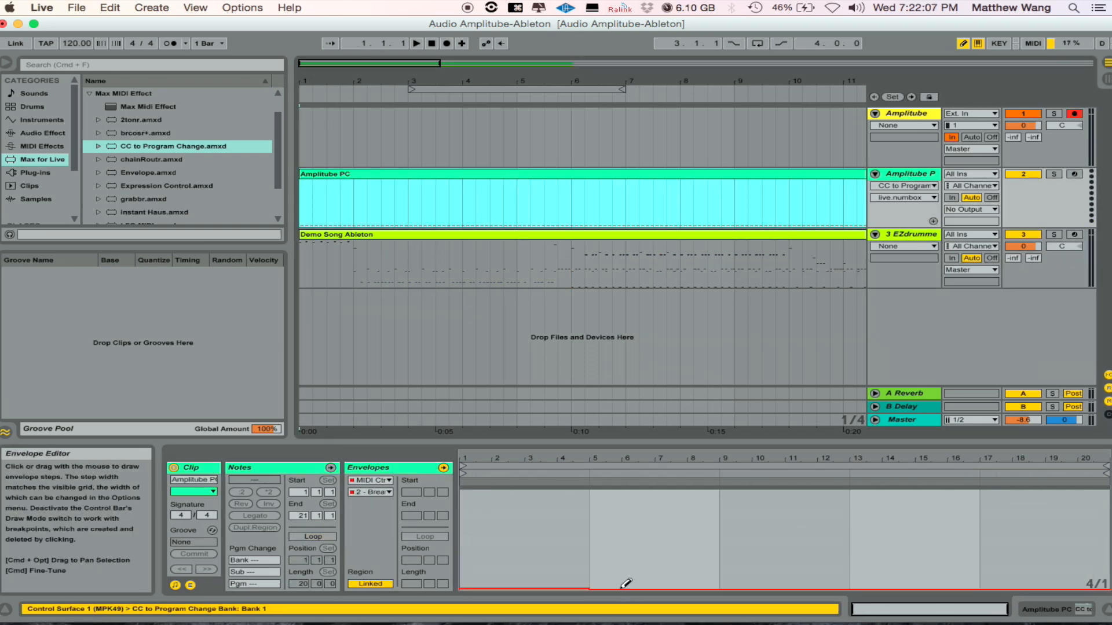
pyautogui.press('super+1')
pyautogui.press('super+2')
pyautogui.press('super+1')
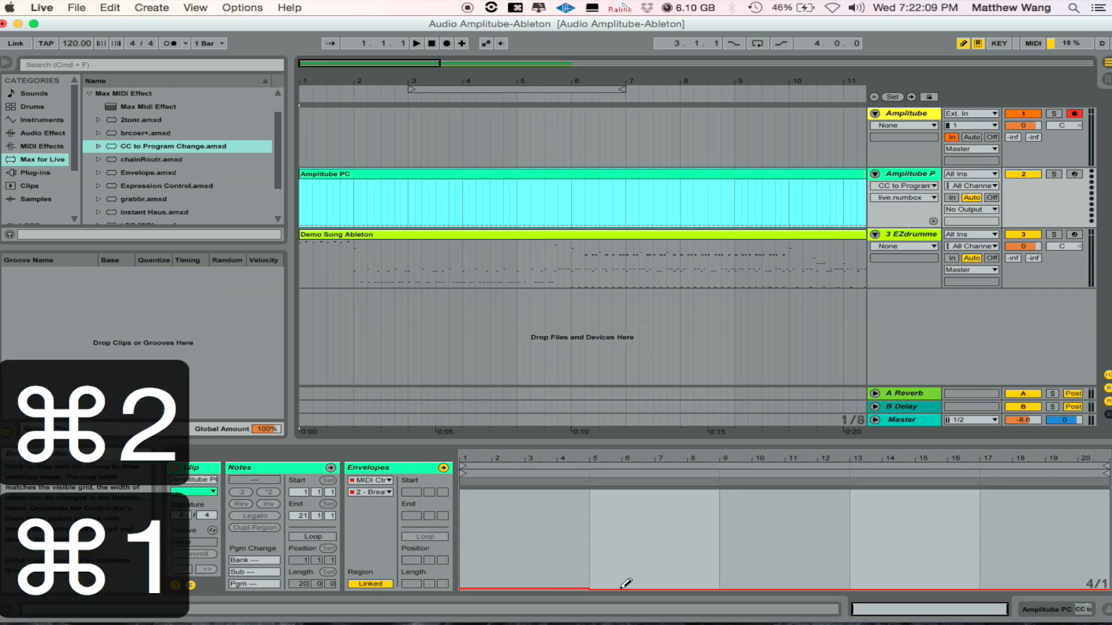
pyautogui.click(616, 468)
pyautogui.press('super+1')
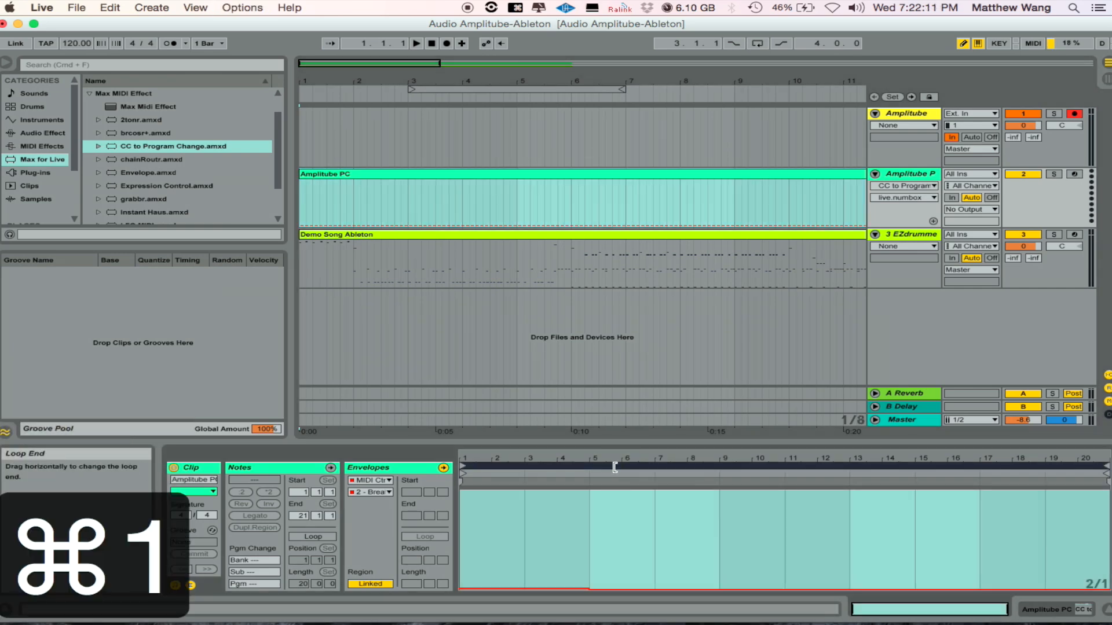
pyautogui.press('super+1')
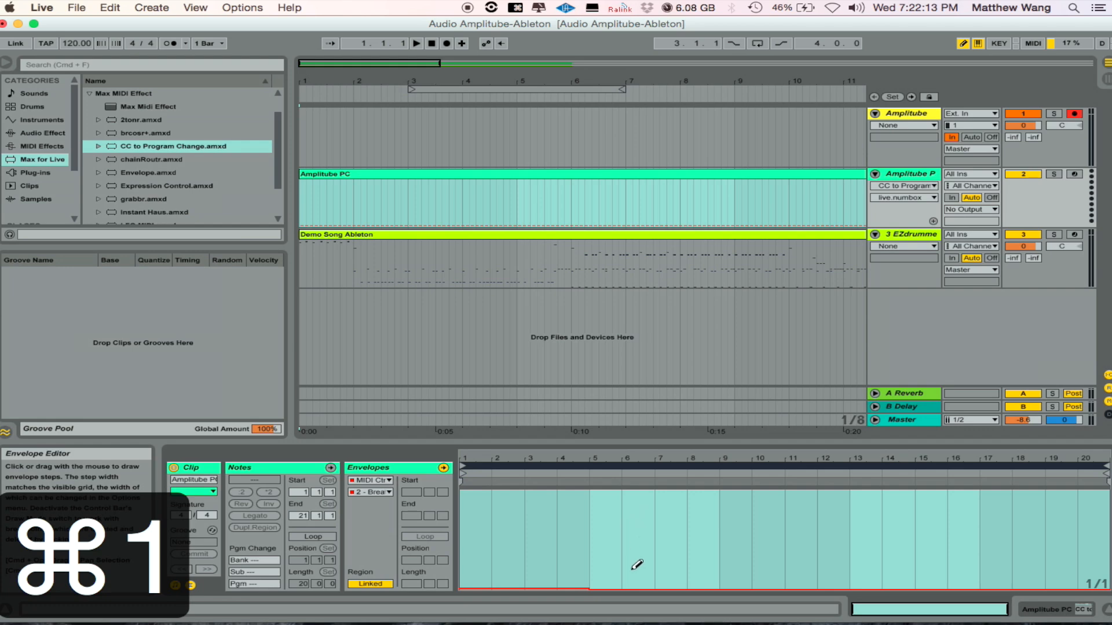
pyautogui.moveTo(638, 576)
pyautogui.mouseDown()
pyautogui.moveTo(634, 587)
pyautogui.moveTo(603, 587)
pyautogui.mouseUp()
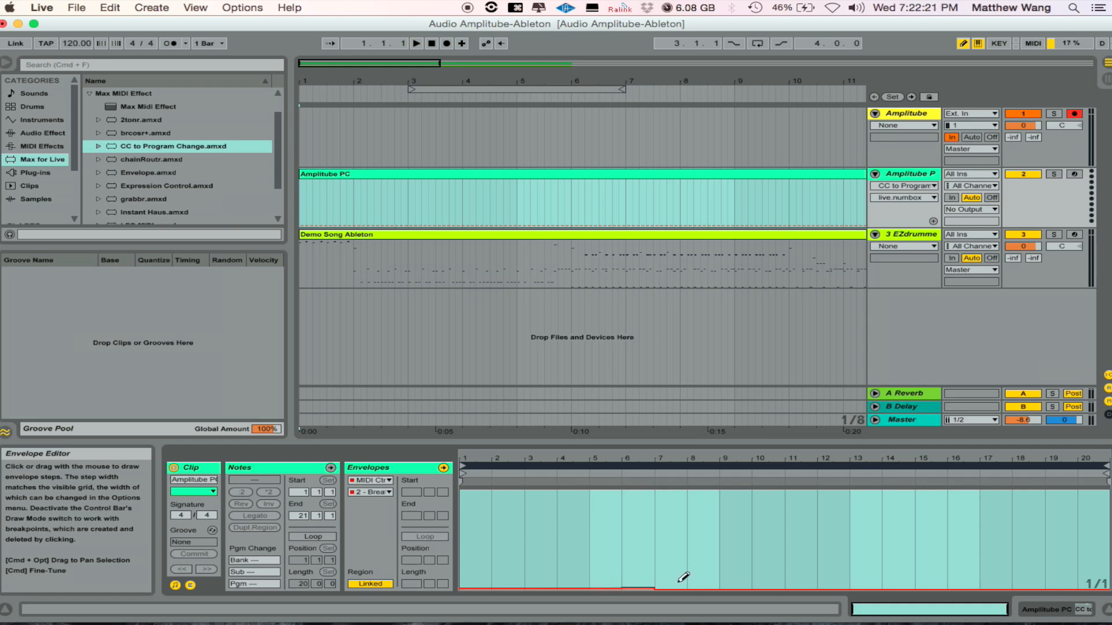
# Continue the bar 6 Breath level across bars 7 to 12, using a two-bar grid for bars 7–8 and a four-bar grid from bar 9
pyautogui.press('super+2')
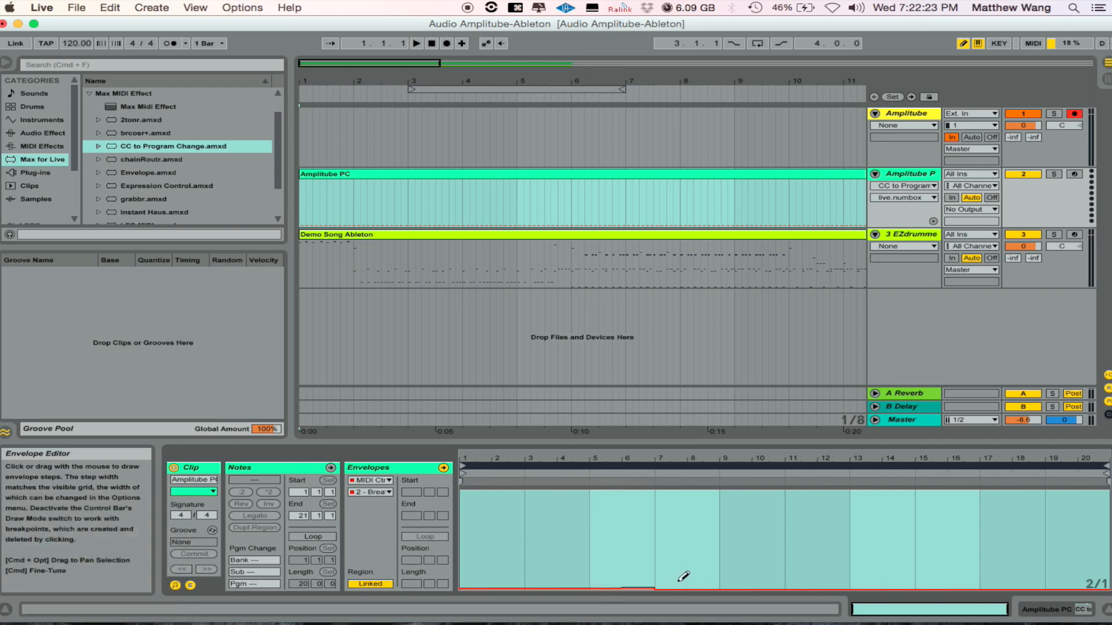
pyautogui.moveTo(682, 578)
pyautogui.mouseDown()
pyautogui.moveTo(672, 581)
pyautogui.moveTo(729, 586)
pyautogui.mouseUp()
pyautogui.press('super+2')
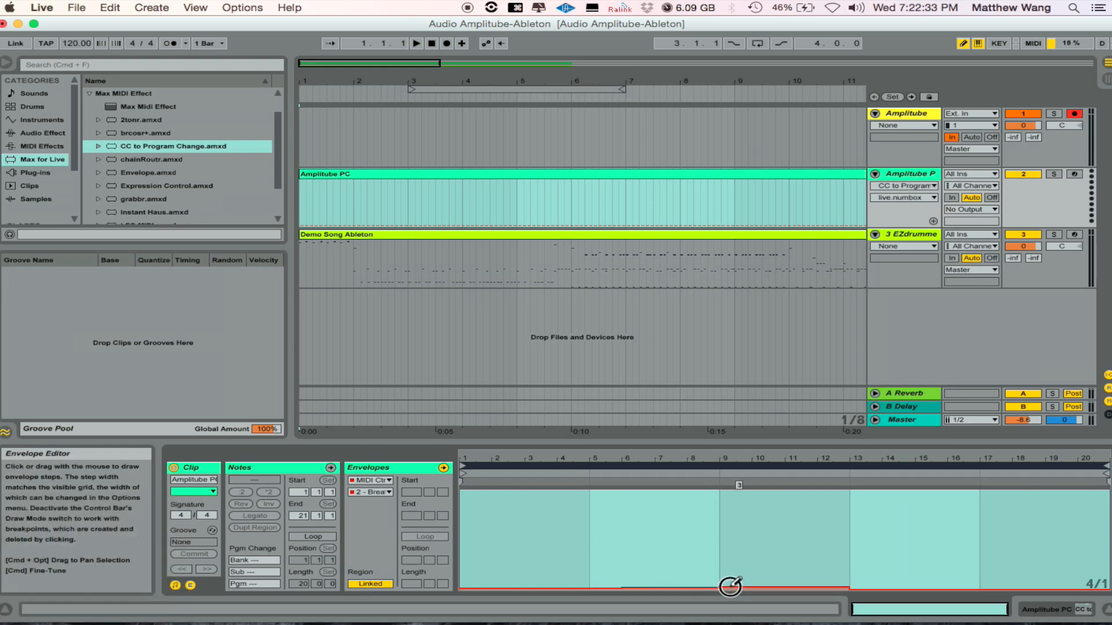
pyautogui.moveTo(729, 586); pyautogui.dragTo(732, 587)
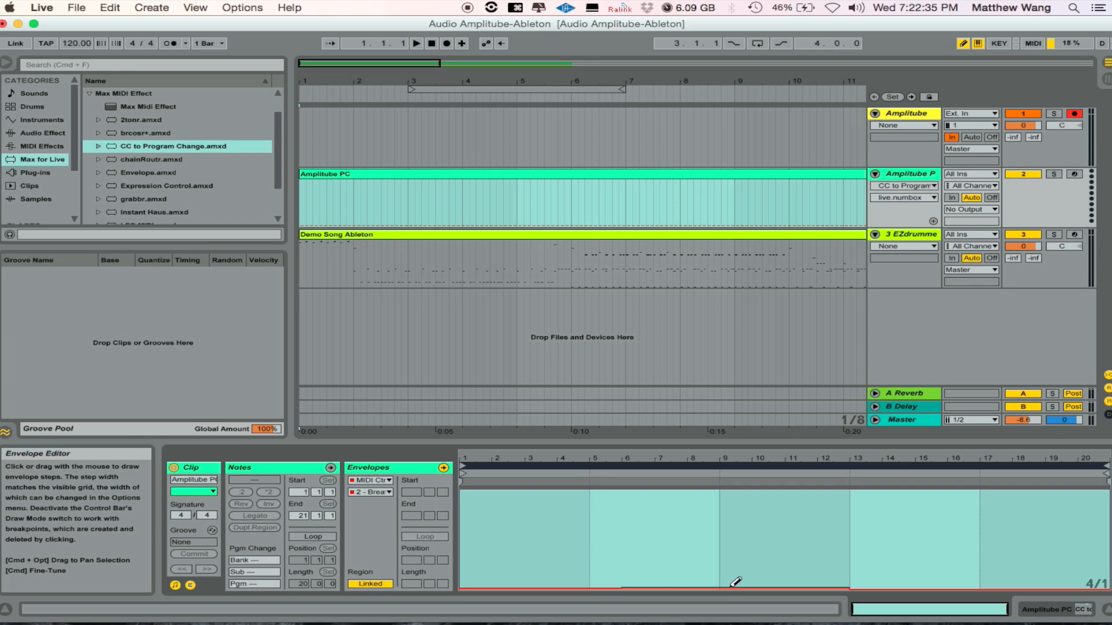
# Raise the Breath envelope to 3 across bars 10 to 12 using one-bar and two-bar grids, and return the grid to four bars
pyautogui.press('super+1')
pyautogui.press('super+1')
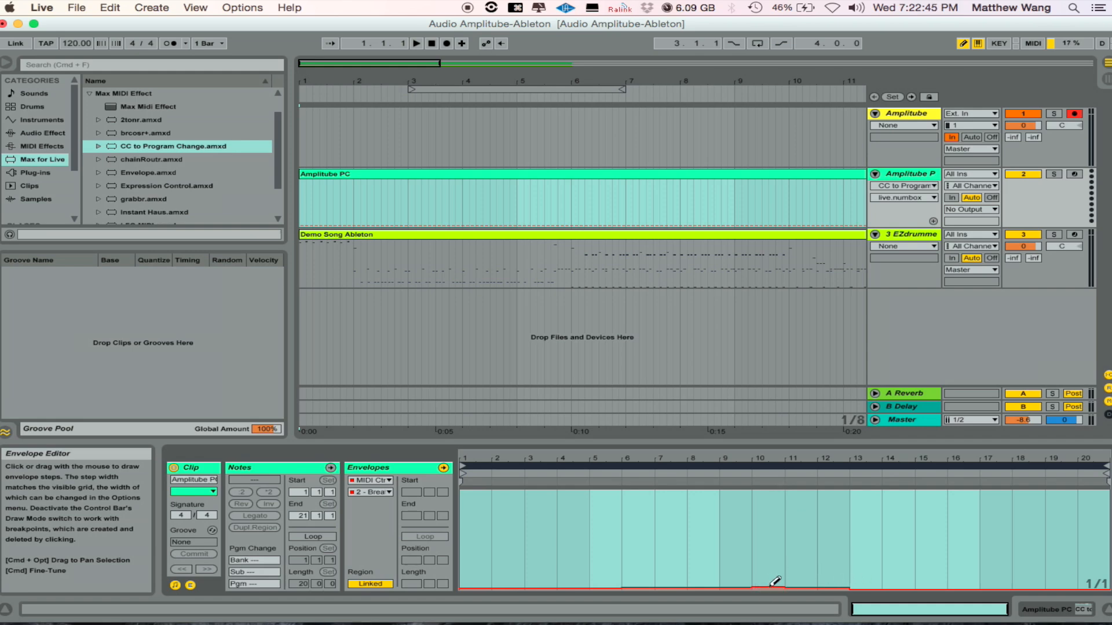
pyautogui.press('super+2')
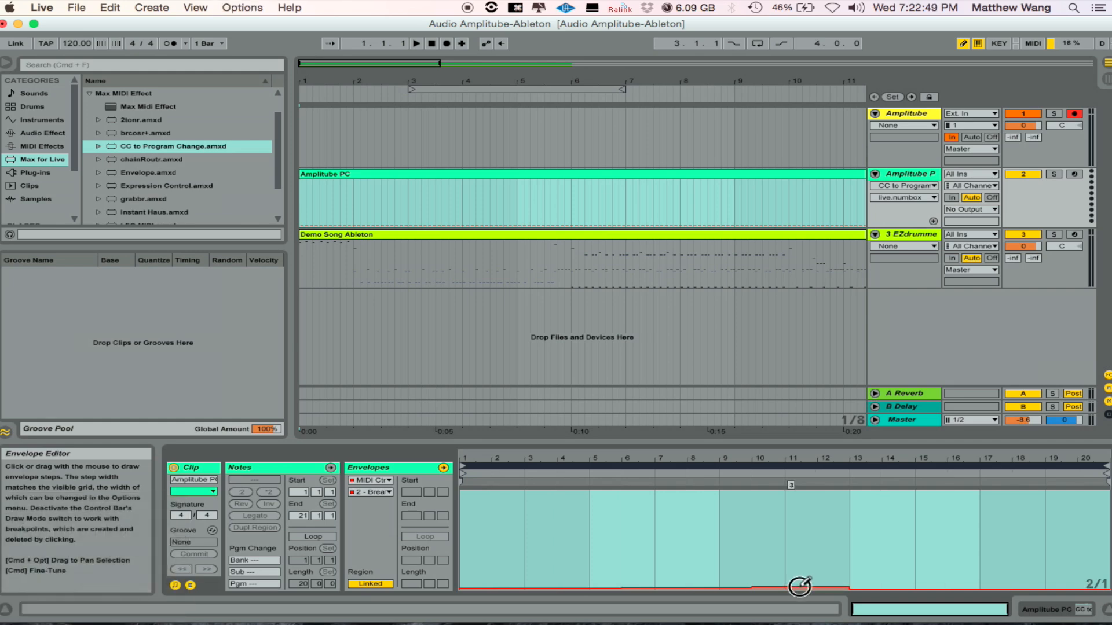
pyautogui.press('super+2')
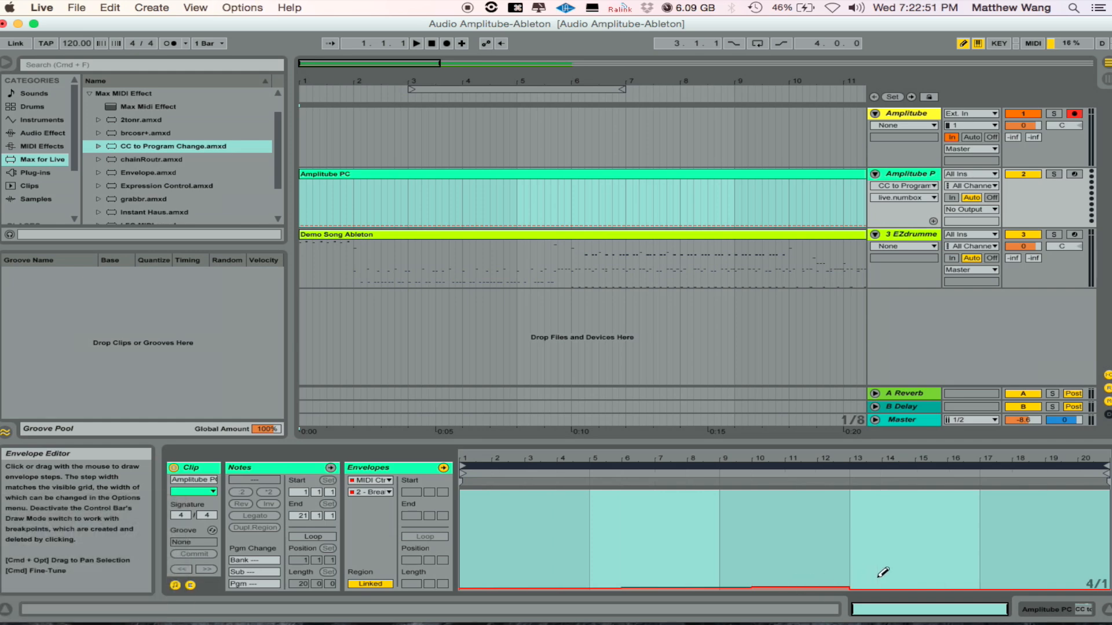
# Continue the Breath envelope through bar 20 at the same level as bars 10 to 12, and turn Draw Mode off
pyautogui.click(998, 580)
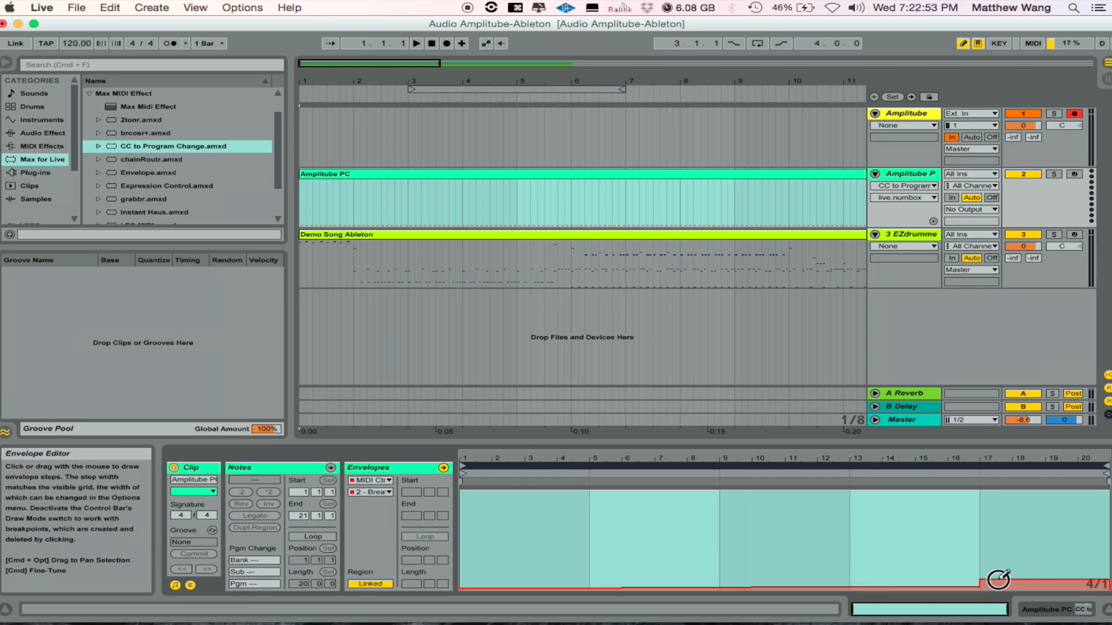
pyautogui.moveTo(999, 580); pyautogui.dragTo(995, 587)
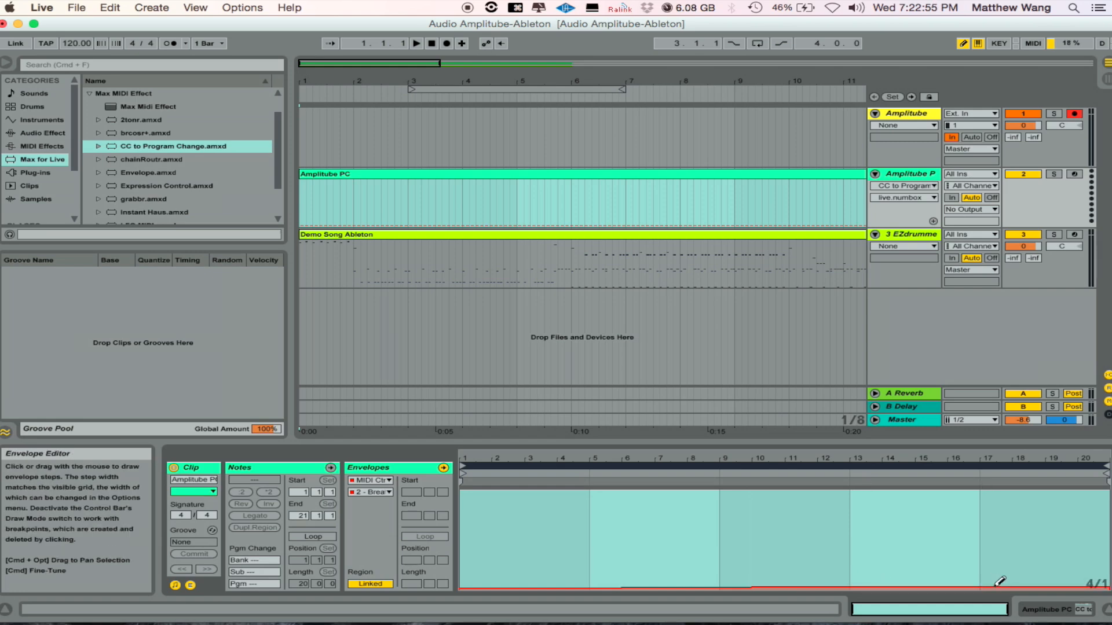
pyautogui.press('b')
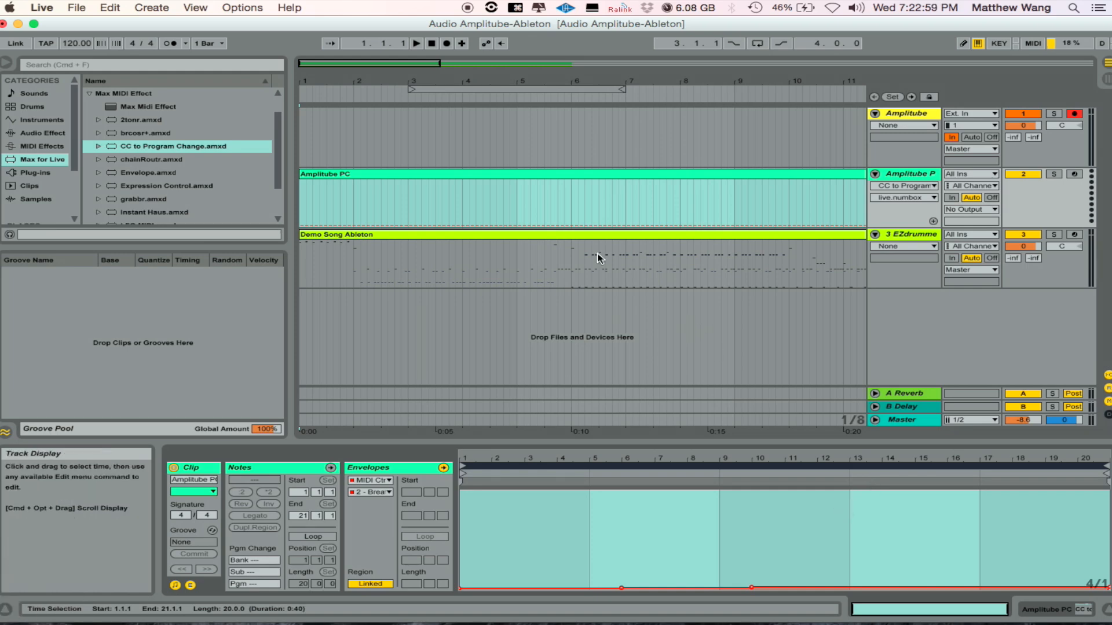
# Copy the Amplitube PC and Demo Song Ableton clips together from the Arrangement into scene 2 of the Session View
pyautogui.press('Tab')
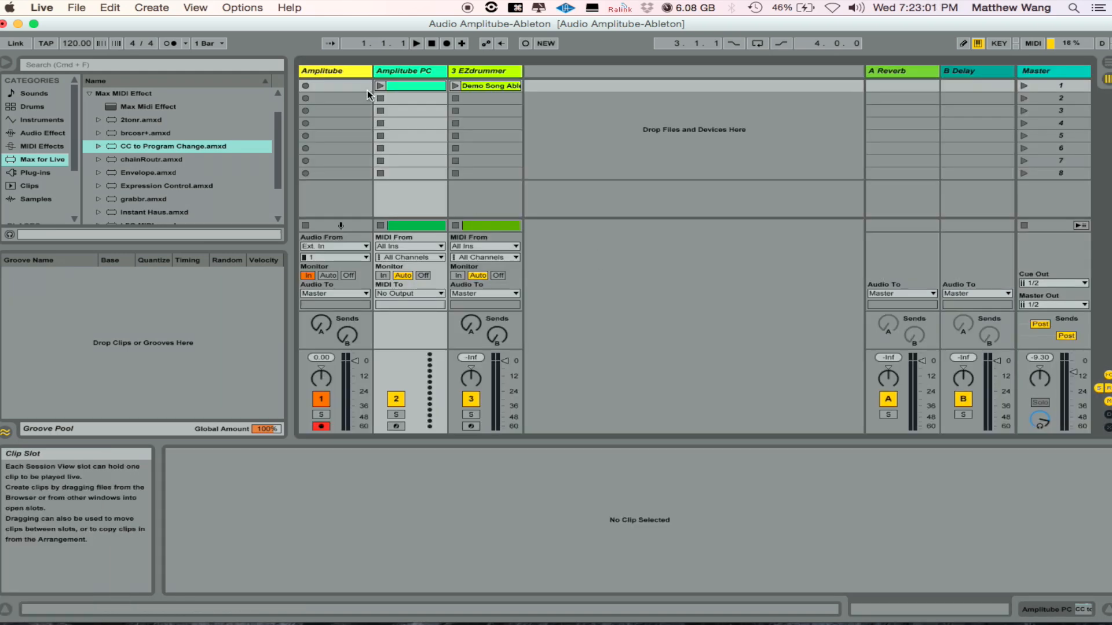
pyautogui.press('Tab')
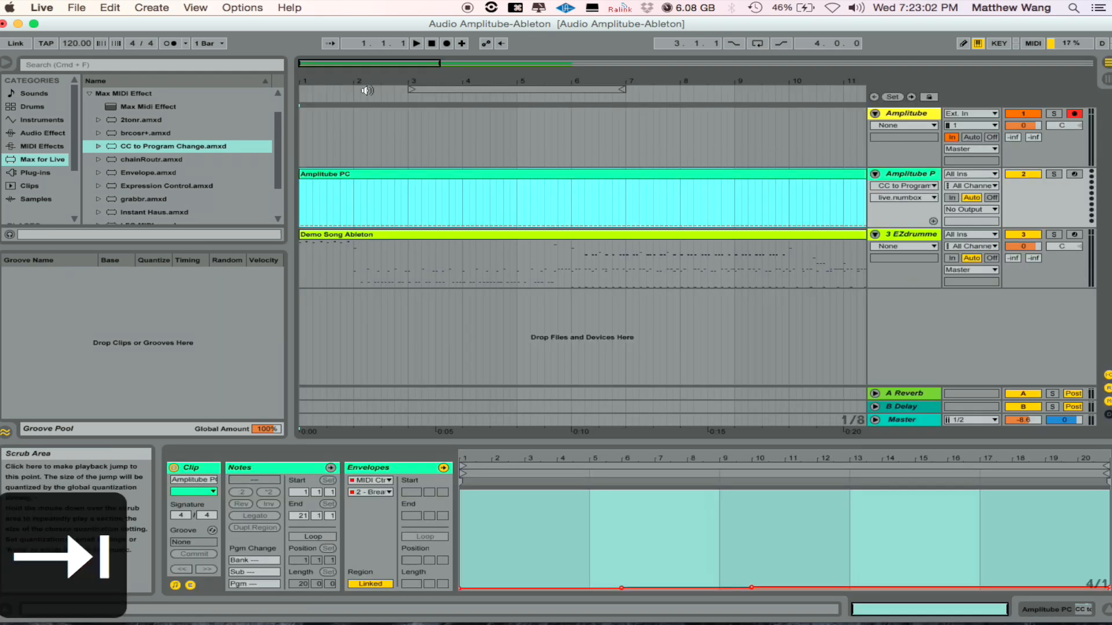
pyautogui.keyDown('shift'); pyautogui.click(326, 237); pyautogui.keyUp('shift')
pyautogui.moveTo(336, 174); pyautogui.dragTo(410, 100)
pyautogui.press('Tab')
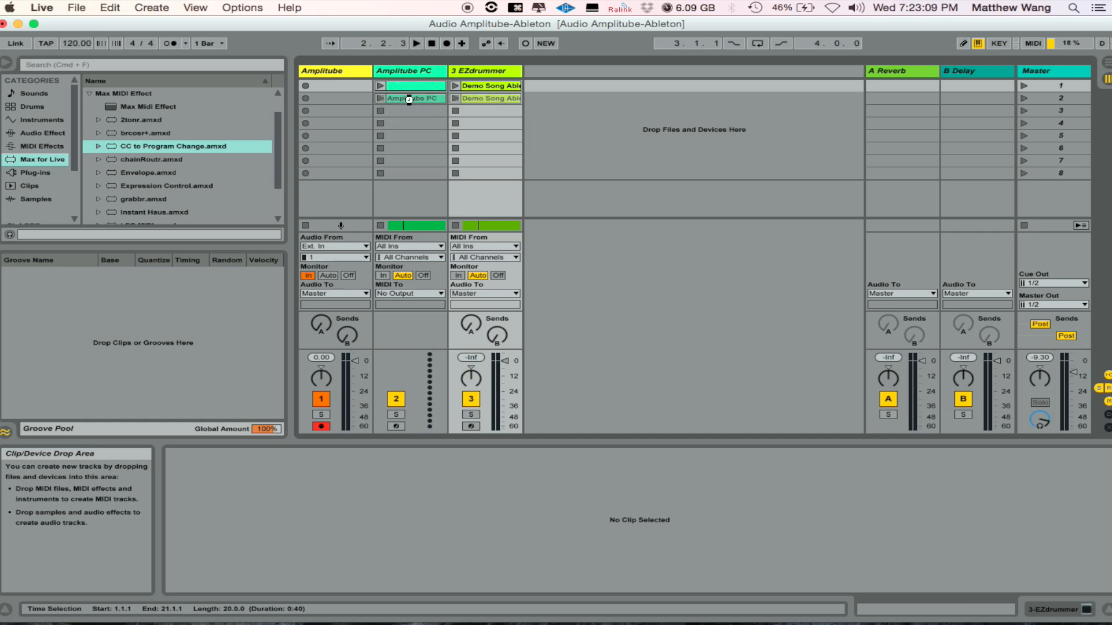
# Delete the old scene 1 clips on the Amplitube PC and EZdrummer tracks
pyautogui.click(422, 86)
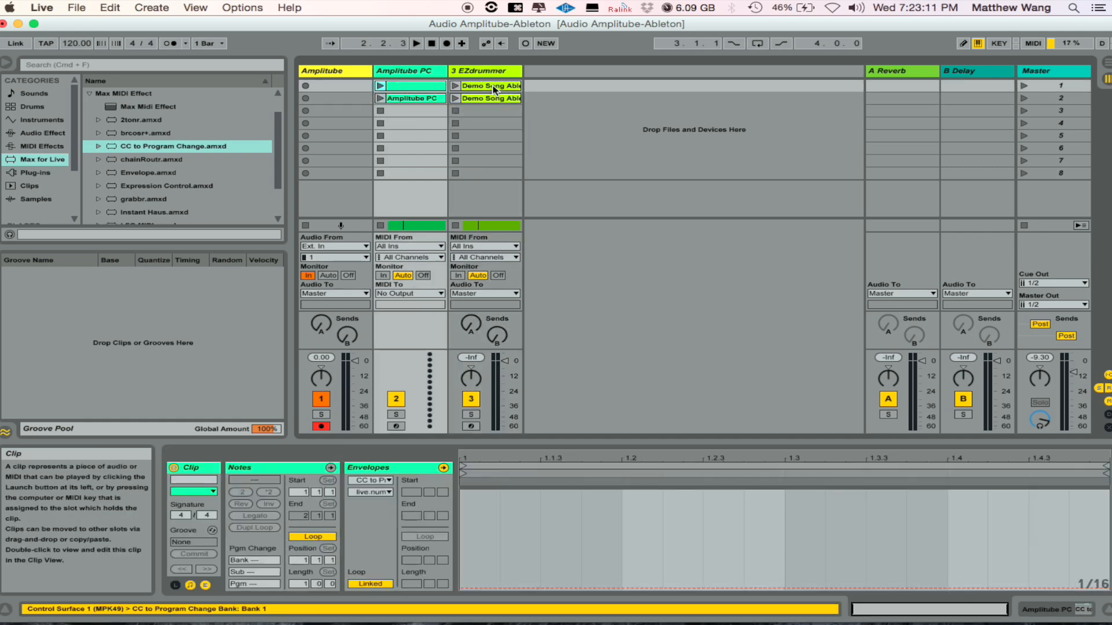
pyautogui.keyDown('shift'); pyautogui.click(493, 87); pyautogui.keyUp('shift')
pyautogui.press('BackSpace')
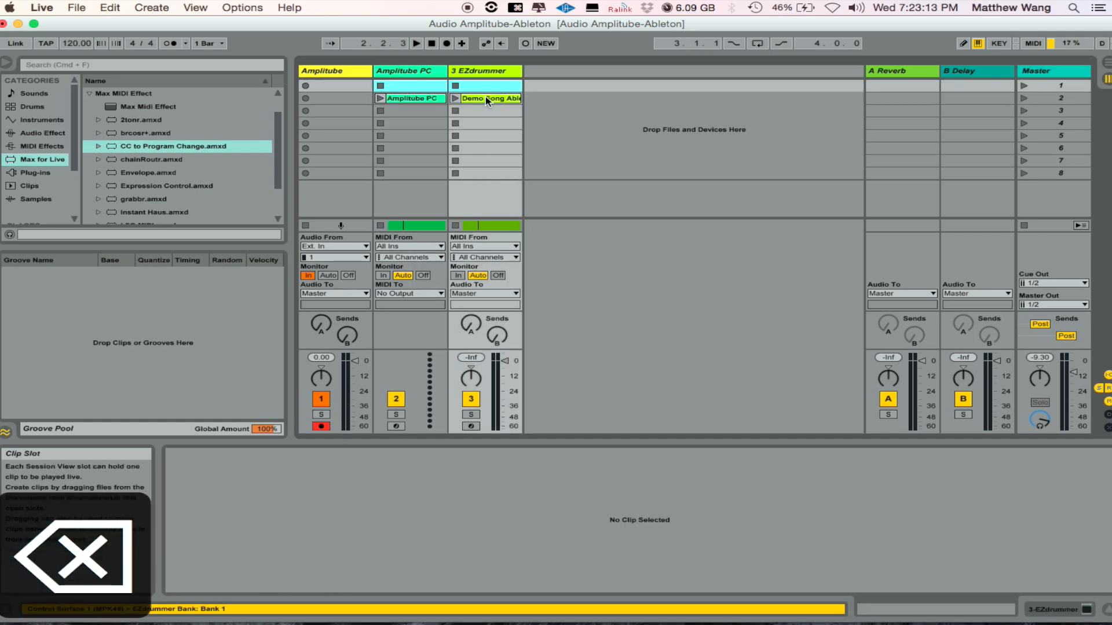
# Move the Amplitube PC and Demo Song clips together from scene 2 up into scene 1
pyautogui.click(484, 97)
pyautogui.keyDown('shift'); pyautogui.click(427, 99); pyautogui.keyUp('shift')
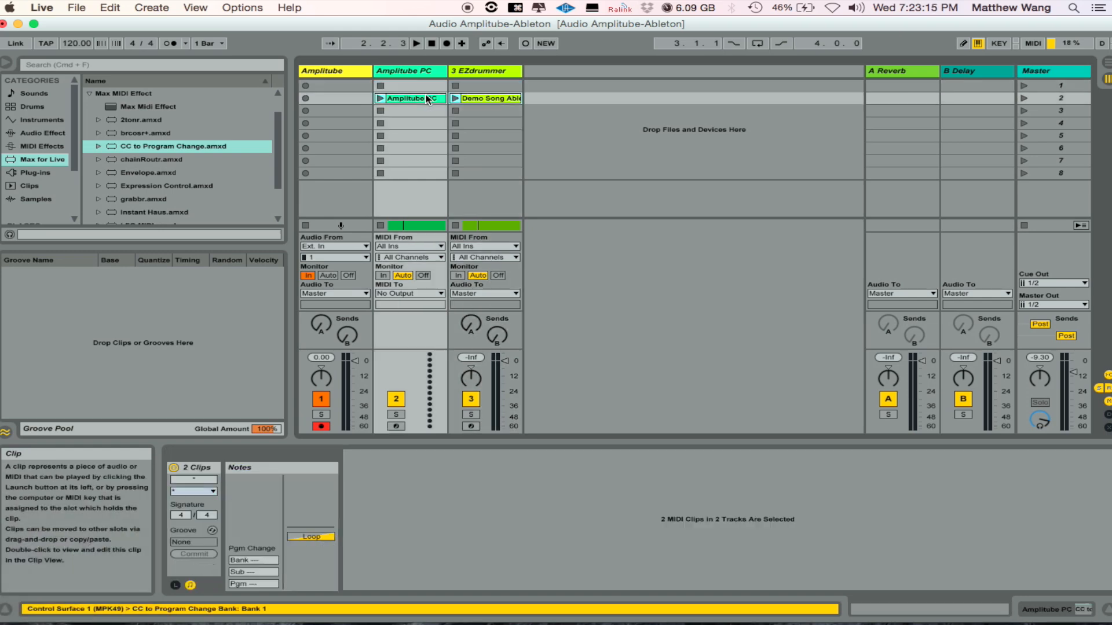
pyautogui.moveTo(422, 94); pyautogui.dragTo(405, 78)
# Select the Amplitube track and move the AmpliTube 4 plug-in window clear of the Session View clips
pyautogui.click(318, 71)
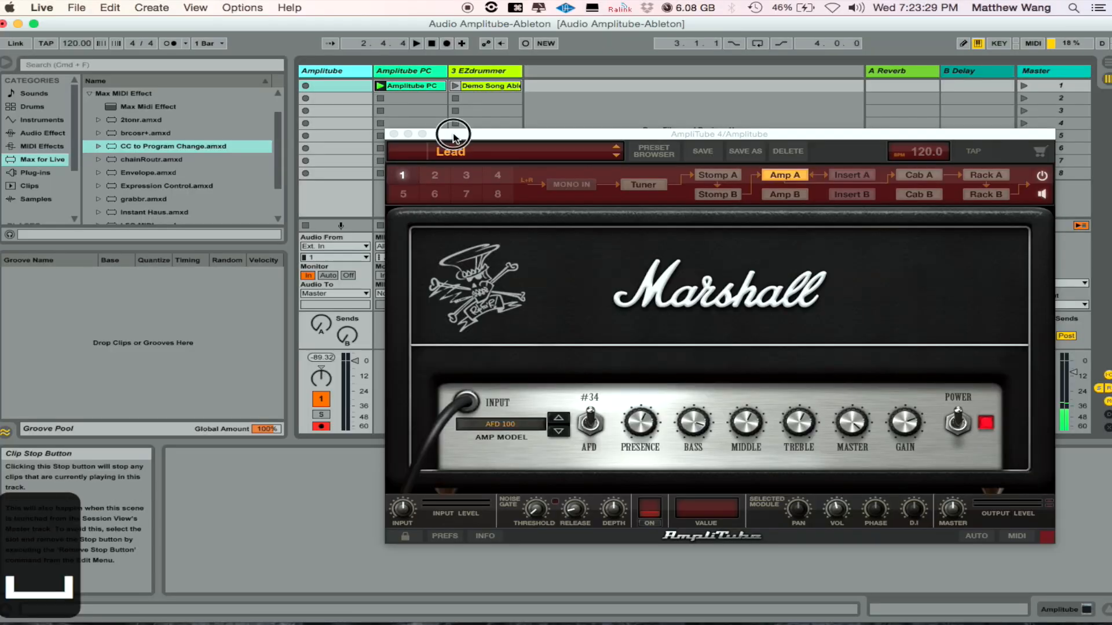
pyautogui.moveTo(454, 129); pyautogui.dragTo(538, 130)
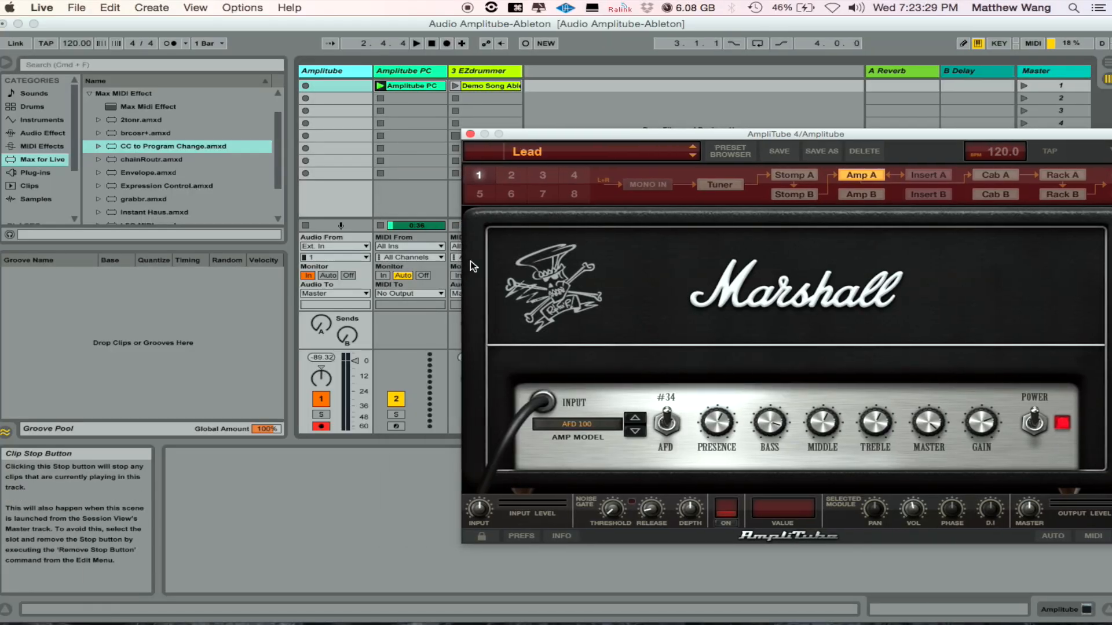